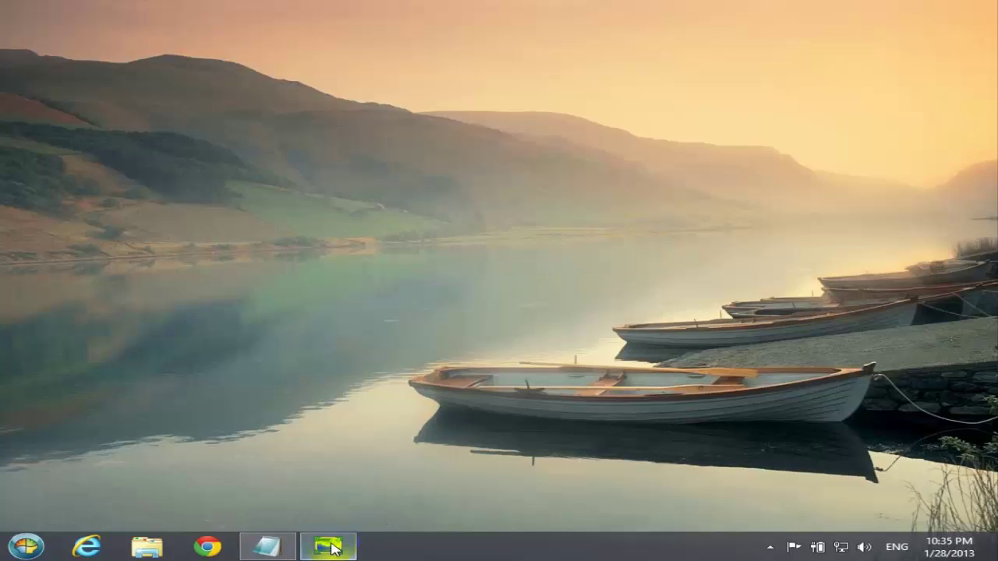
Review the 300dpi tiger photo's properties: 3714 x 2929 pixels, 300 dpi, 5.86 MB.
{"action": "left_click", "coordinate": [332, 549]}
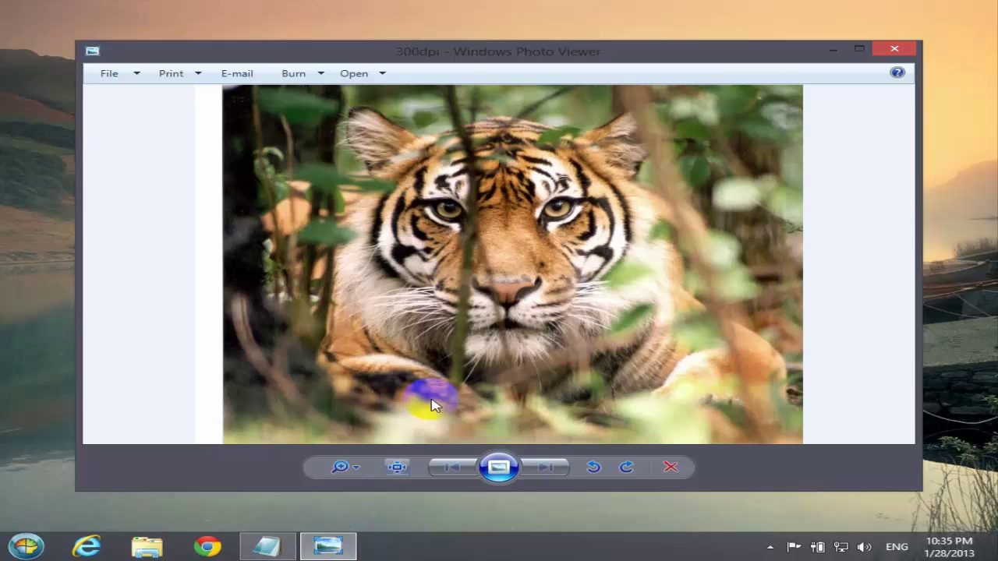
{"action": "right_click", "coordinate": [469, 162]}
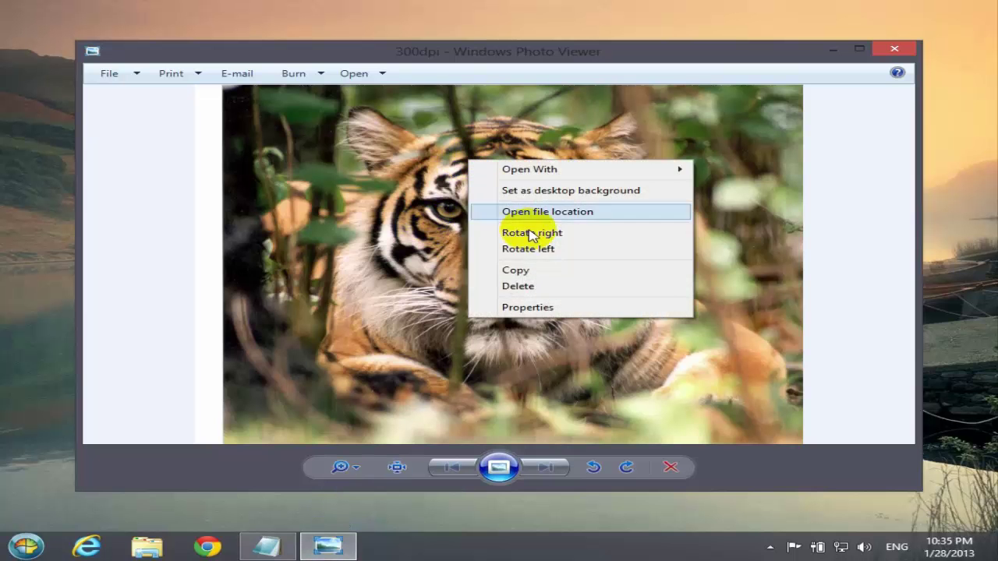
{"action": "left_click", "coordinate": [528, 308]}
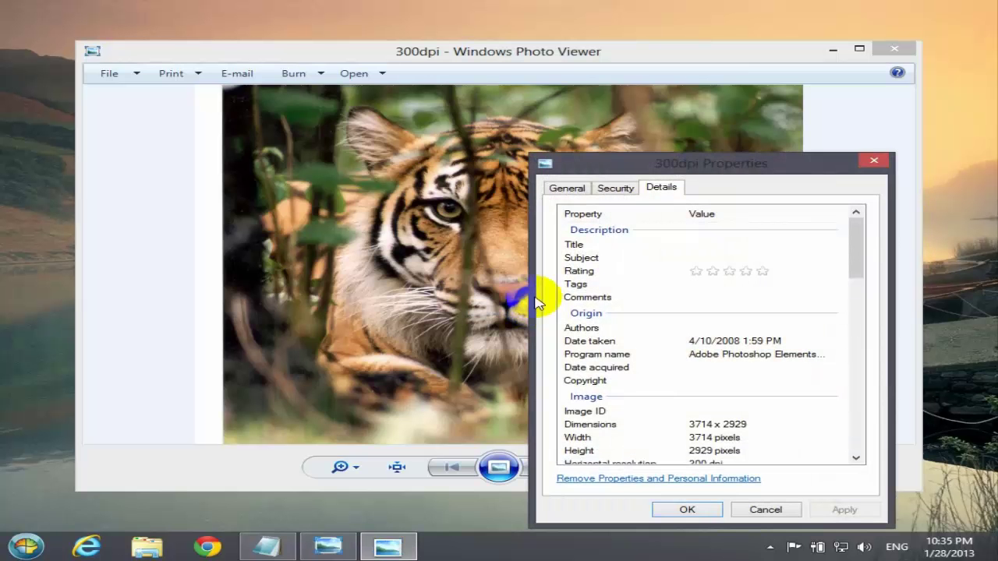
{"action": "left_click_drag", "start_coordinate": [610, 138], "coordinate": [446, 69]}
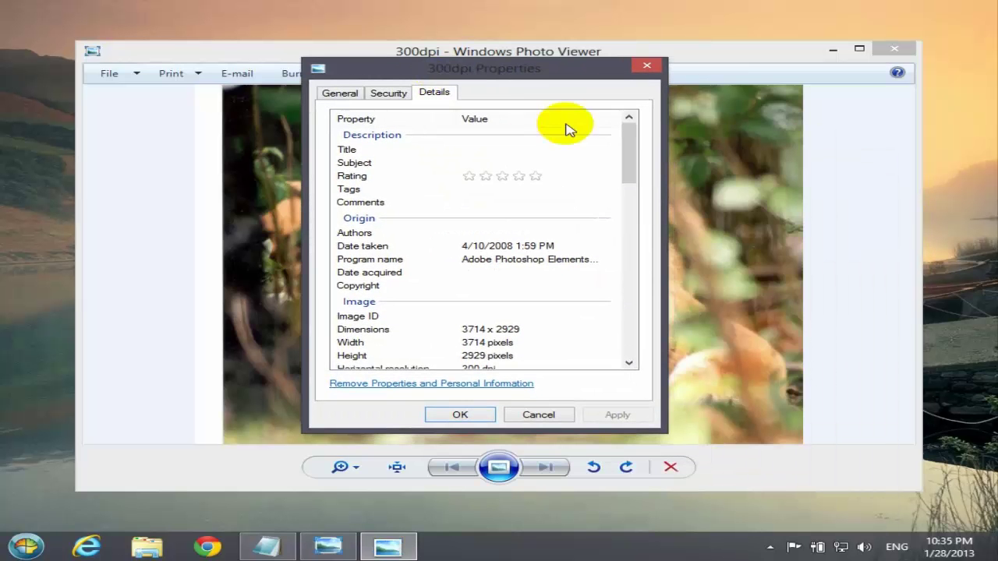
{"action": "left_click_drag", "start_coordinate": [630, 156], "coordinate": [634, 196]}
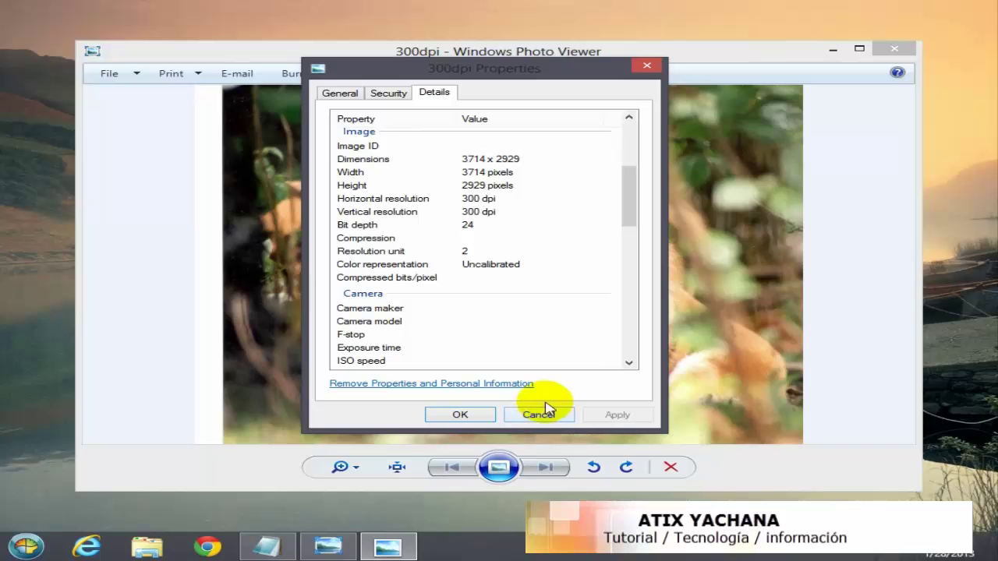
{"action": "left_click_drag", "start_coordinate": [626, 224], "coordinate": [624, 349]}
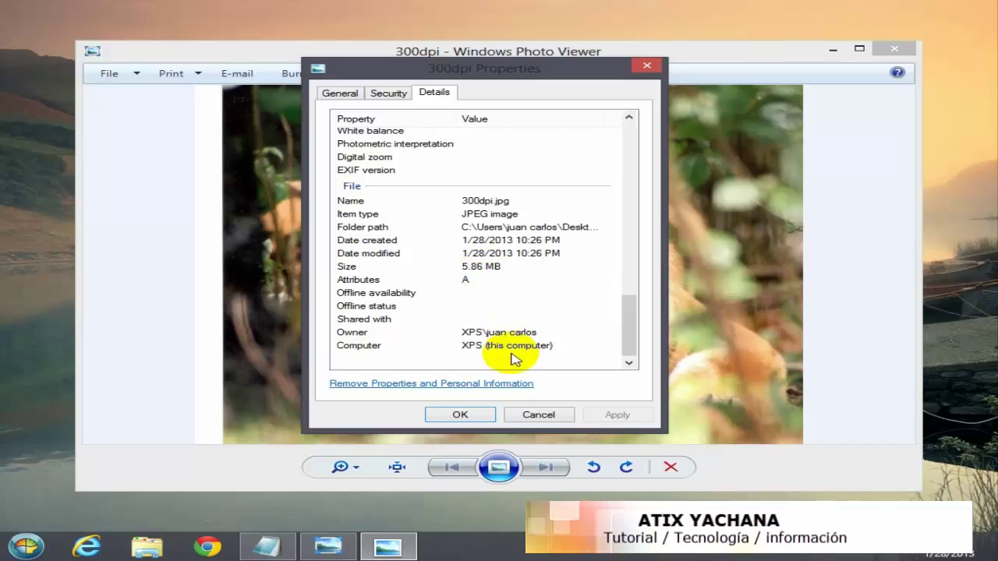
{"action": "left_click", "coordinate": [467, 415]}
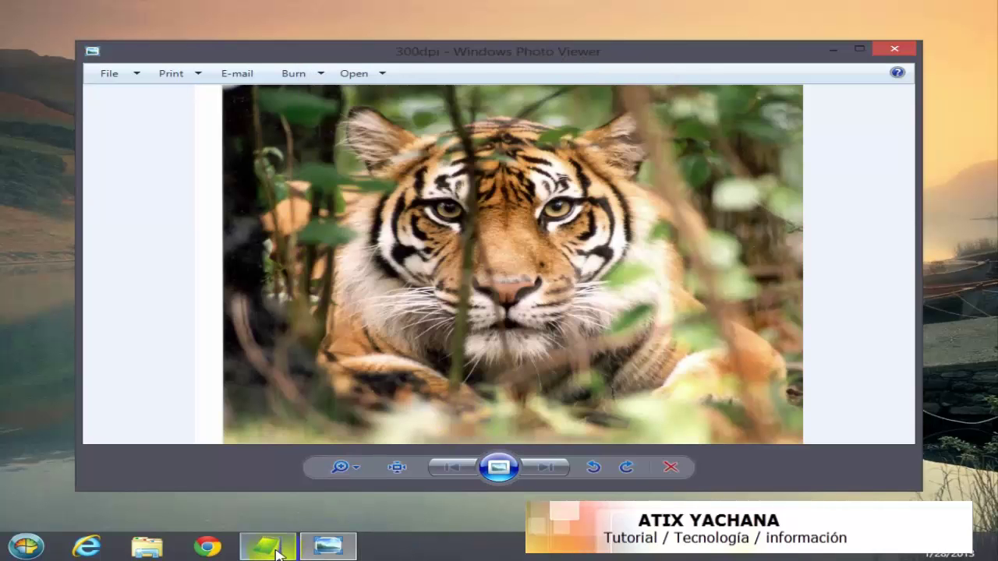
Save the Notepad photosize note, then minimize Notepad and Windows Photo Viewer.
{"action": "mouse_move", "coordinate": [282, 552]}
{"action": "left_click", "coordinate": [382, 401]}
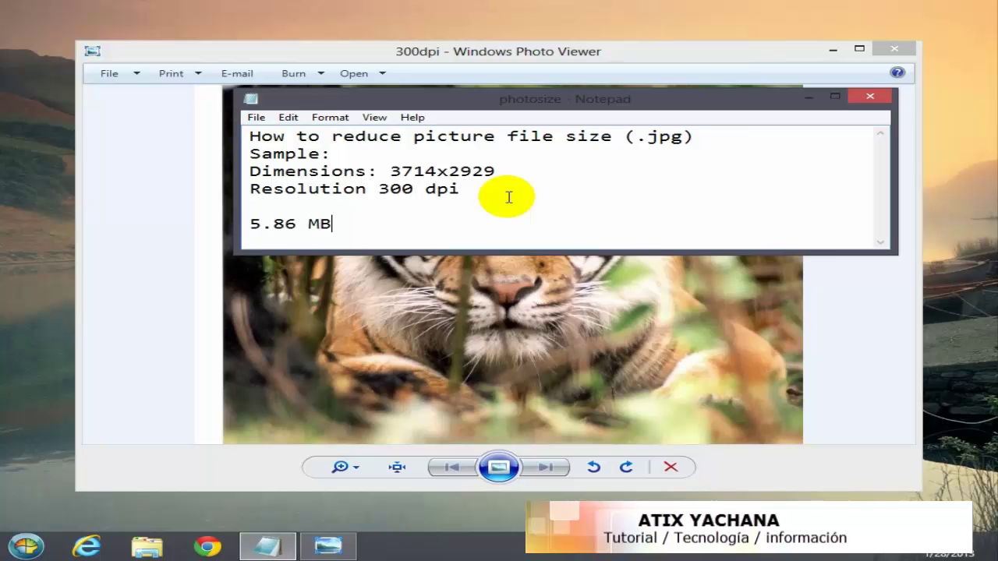
{"action": "left_click", "coordinate": [256, 117]}
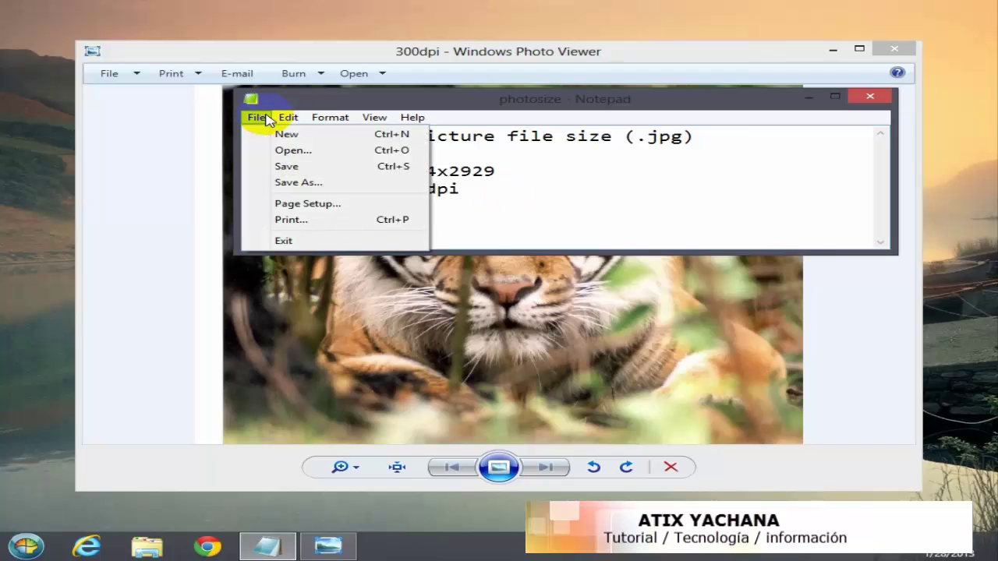
{"action": "mouse_move", "coordinate": [288, 117]}
{"action": "left_click", "coordinate": [257, 117]}
{"action": "left_click", "coordinate": [257, 117]}
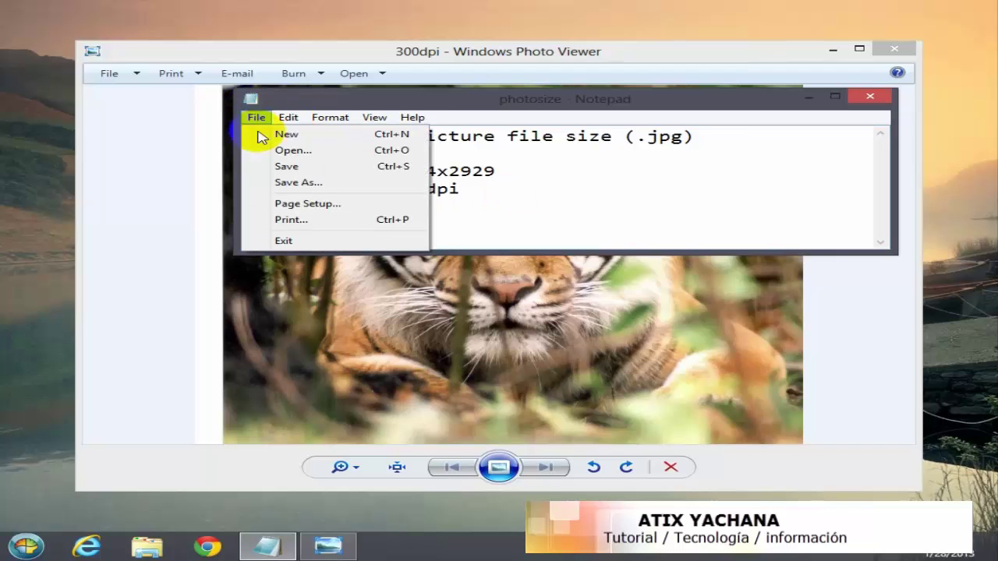
{"action": "left_click", "coordinate": [285, 167]}
{"action": "left_click", "coordinate": [811, 97]}
{"action": "left_click", "coordinate": [832, 51]}
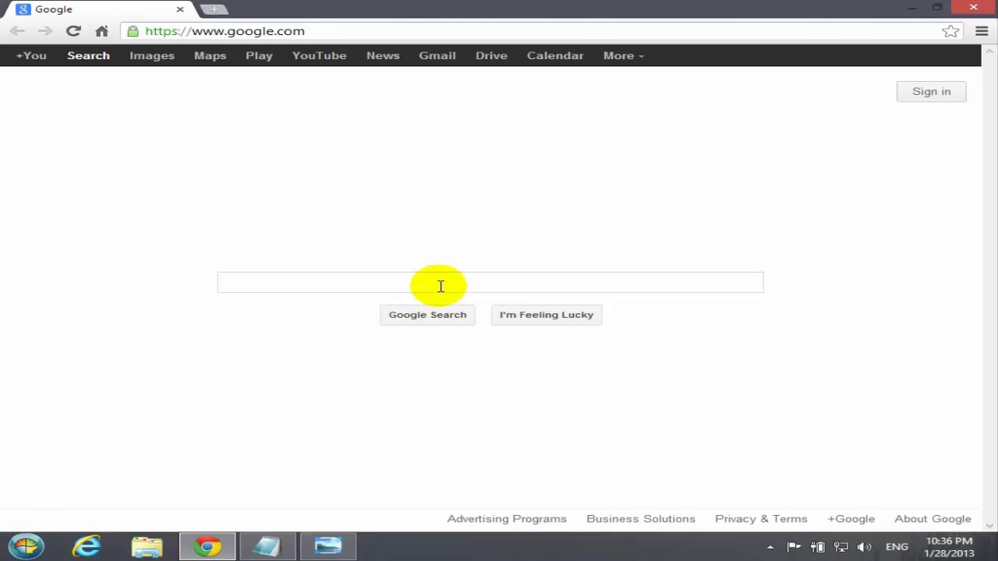
Search Google for 'fastone' and open the faststone.org website.
{"action": "type", "text": "fas"}
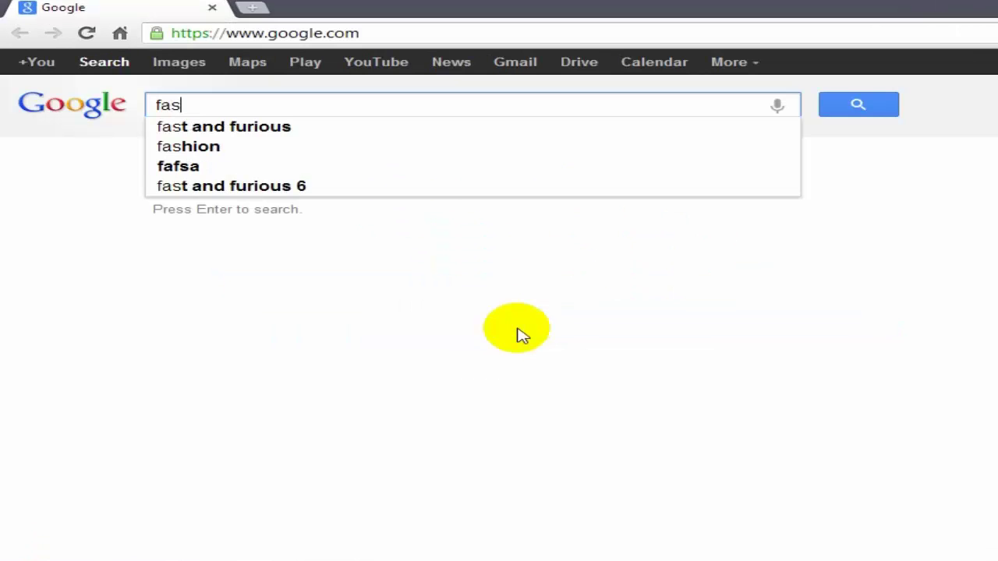
{"action": "type", "text": "tone"}
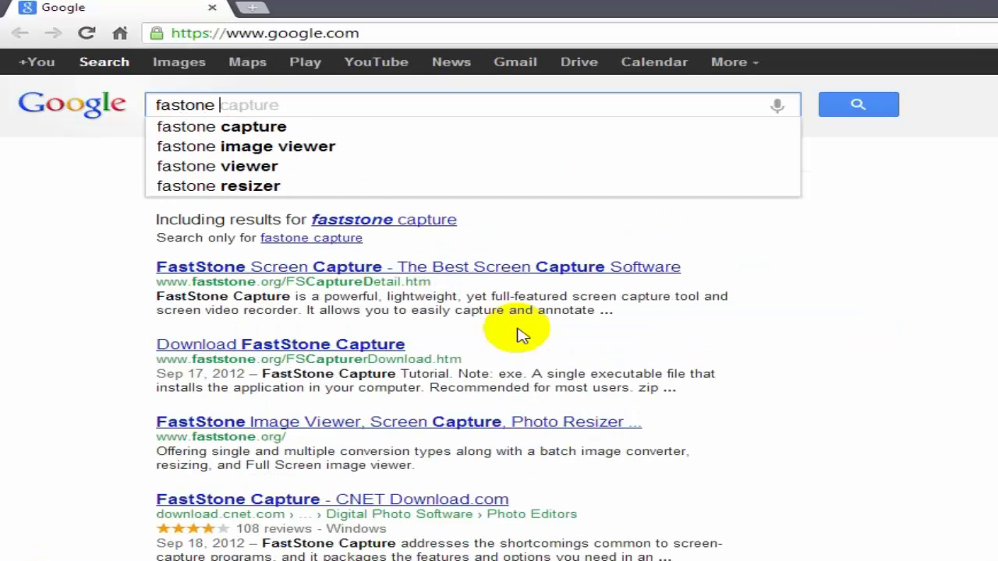
{"action": "key", "text": "Return"}
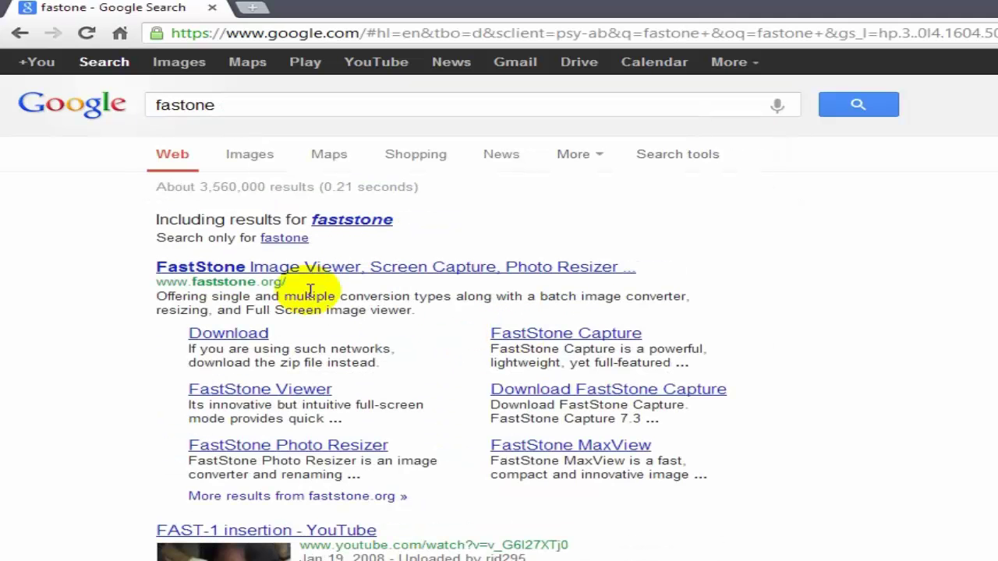
{"action": "left_click", "coordinate": [218, 270]}
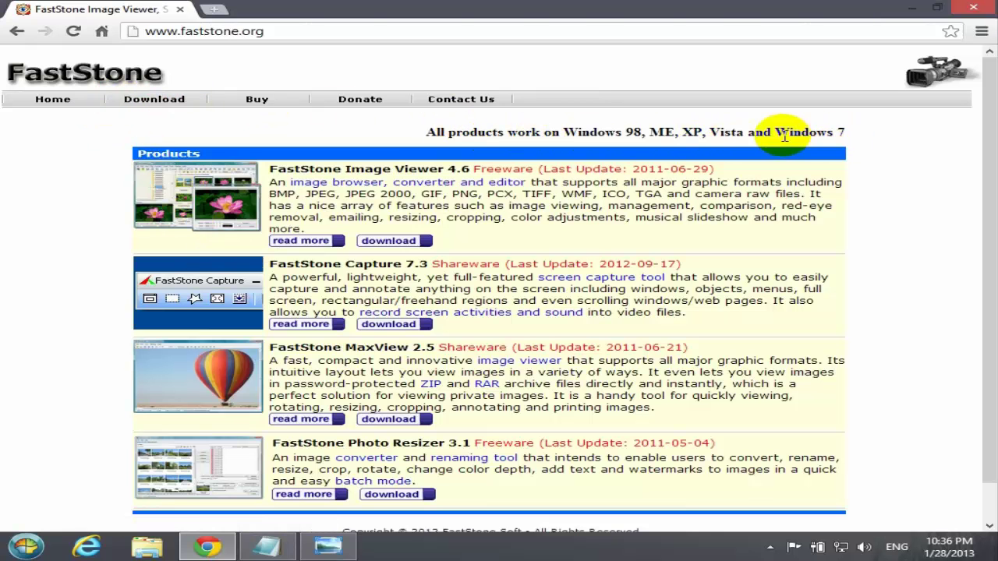
{"action": "left_click_drag", "start_coordinate": [776, 134], "coordinate": [841, 133]}
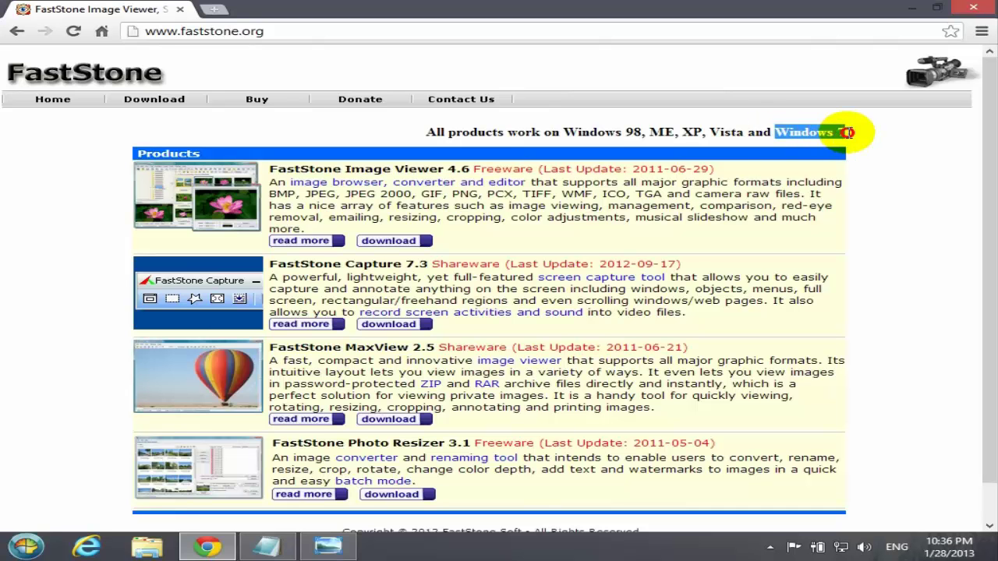
{"action": "left_click", "coordinate": [825, 134]}
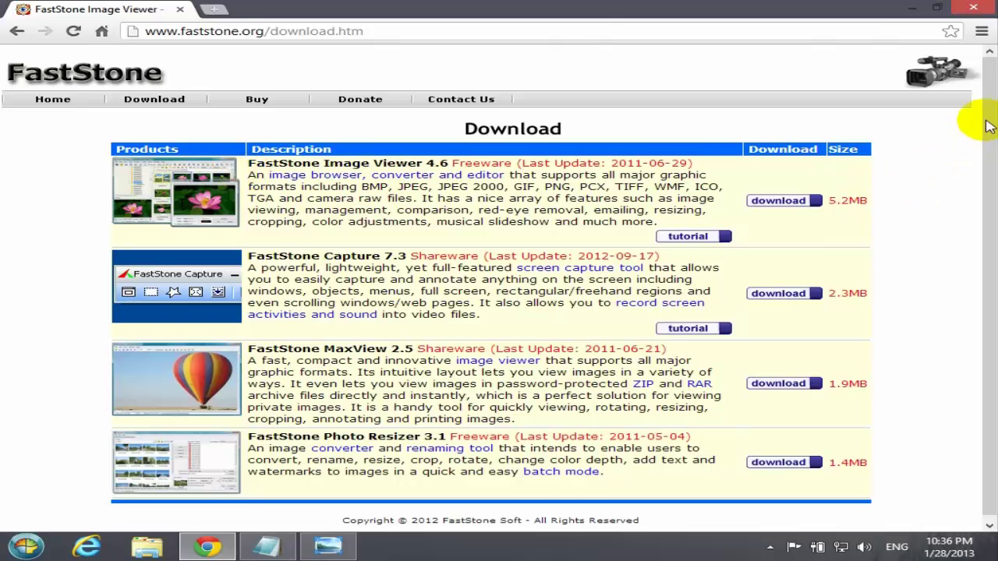
Download the FSResizerSetup31.exe installer and launch it from the download shelf.
{"action": "left_click_drag", "start_coordinate": [990, 123], "coordinate": [992, 211]}
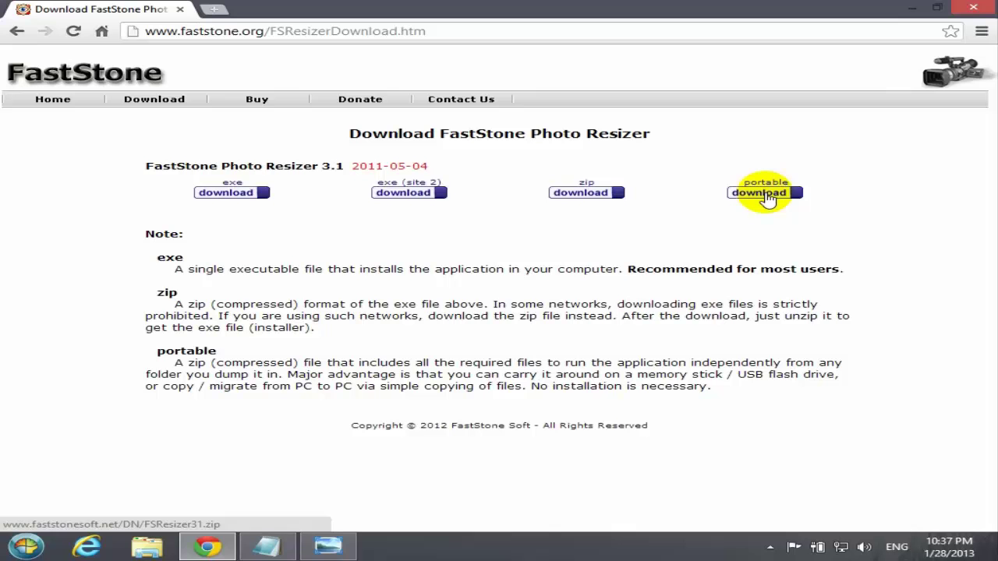
{"action": "left_click", "coordinate": [232, 195]}
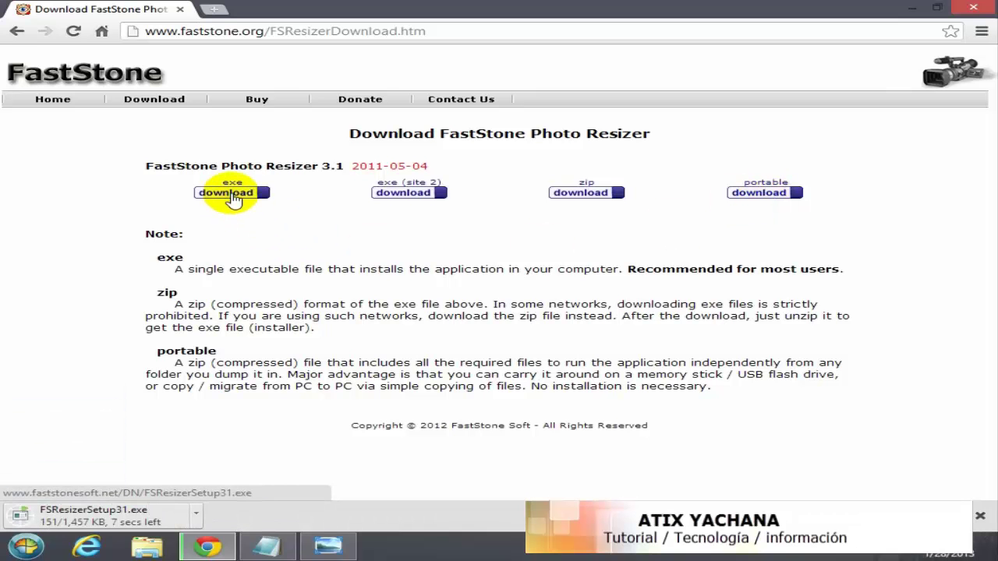
{"action": "right_click", "coordinate": [95, 523]}
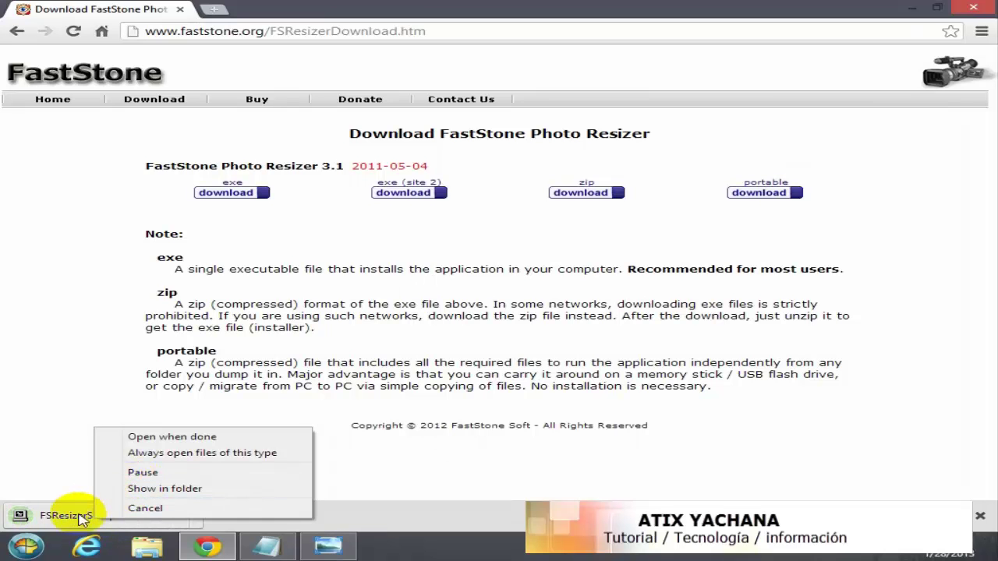
{"action": "left_click", "coordinate": [126, 448]}
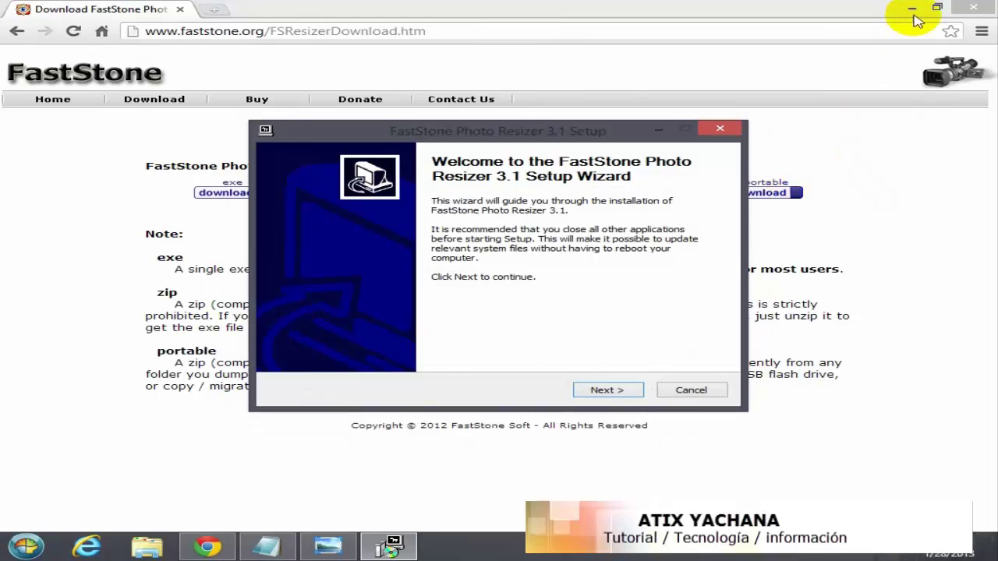
Minimize Chrome and install Photo Resizer 3.1 into the default Program Files folder.
{"action": "left_click", "coordinate": [984, 8]}
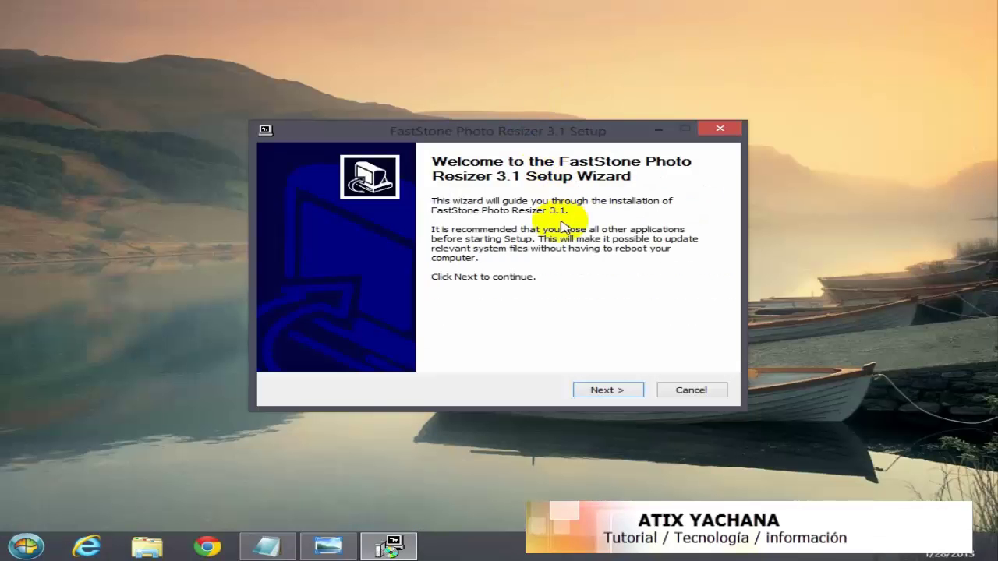
{"action": "left_click", "coordinate": [595, 390]}
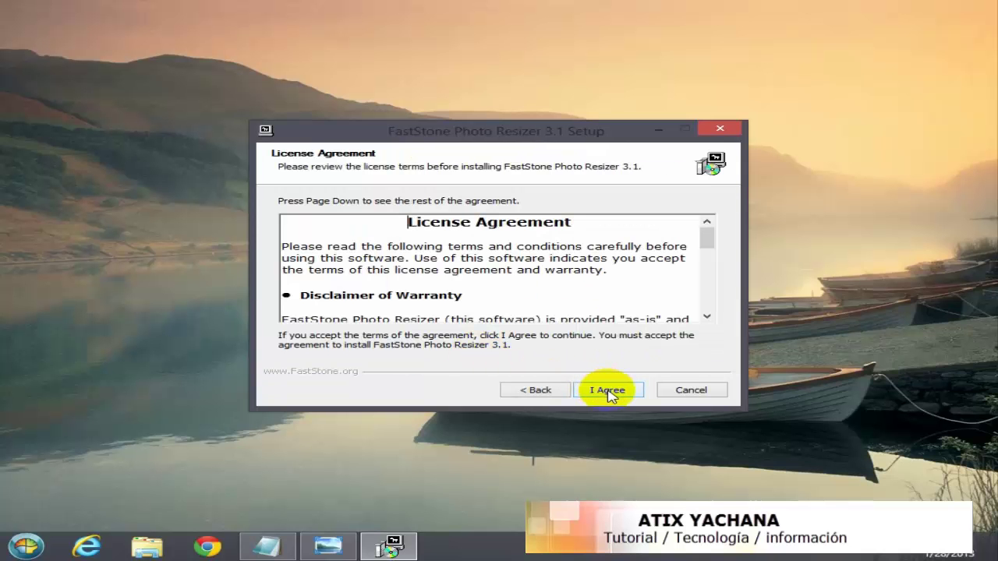
{"action": "left_click", "coordinate": [609, 391]}
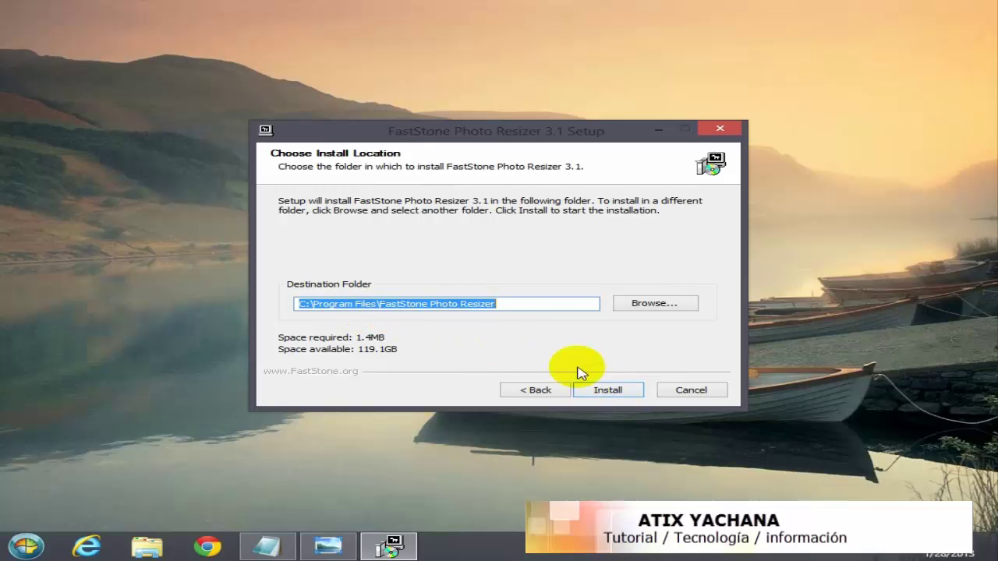
{"action": "left_click", "coordinate": [598, 394]}
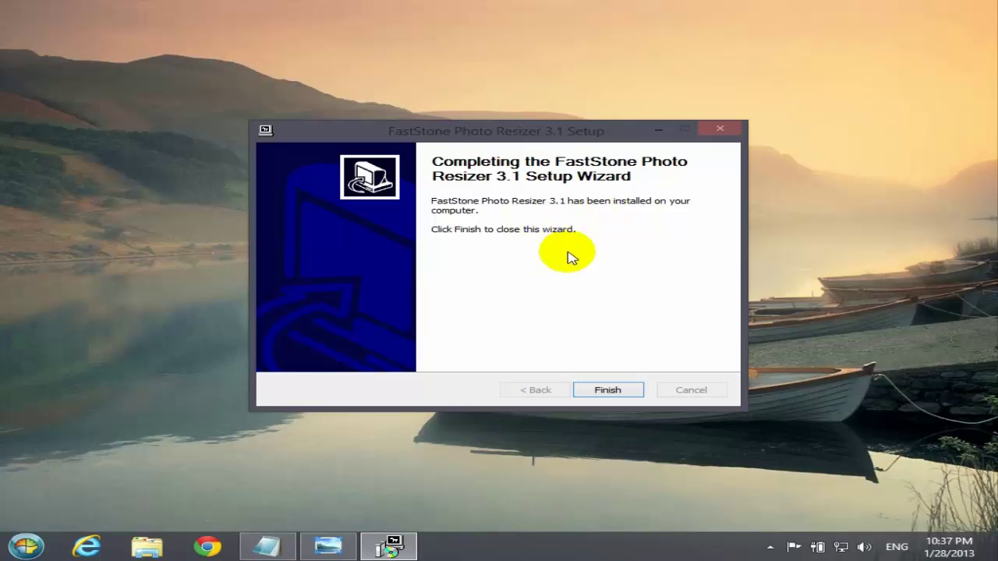
{"action": "left_click", "coordinate": [608, 390]}
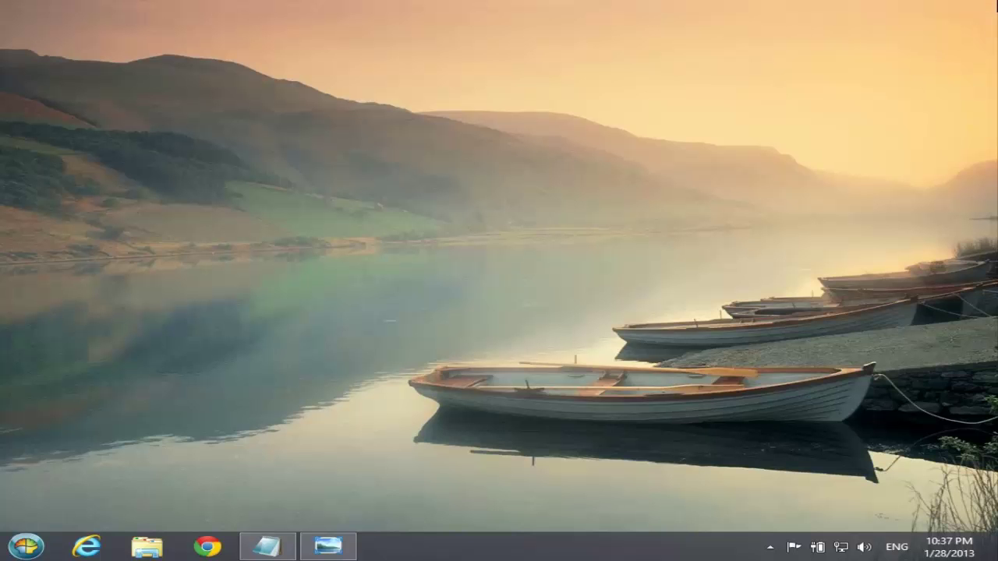
Launch FastStone Photo Resizer from its tile on the Windows 8 Start screen.
{"action": "mouse_move", "coordinate": [981, 205]}
{"action": "left_click", "coordinate": [986, 276]}
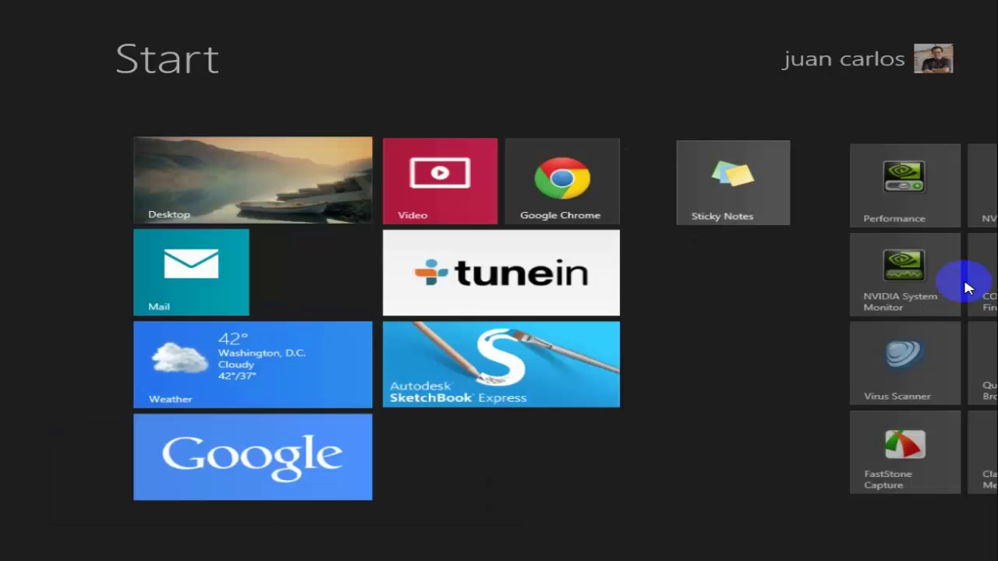
{"action": "scroll", "coordinate": [832, 327], "scroll_direction": "down", "scroll_amount": 5}
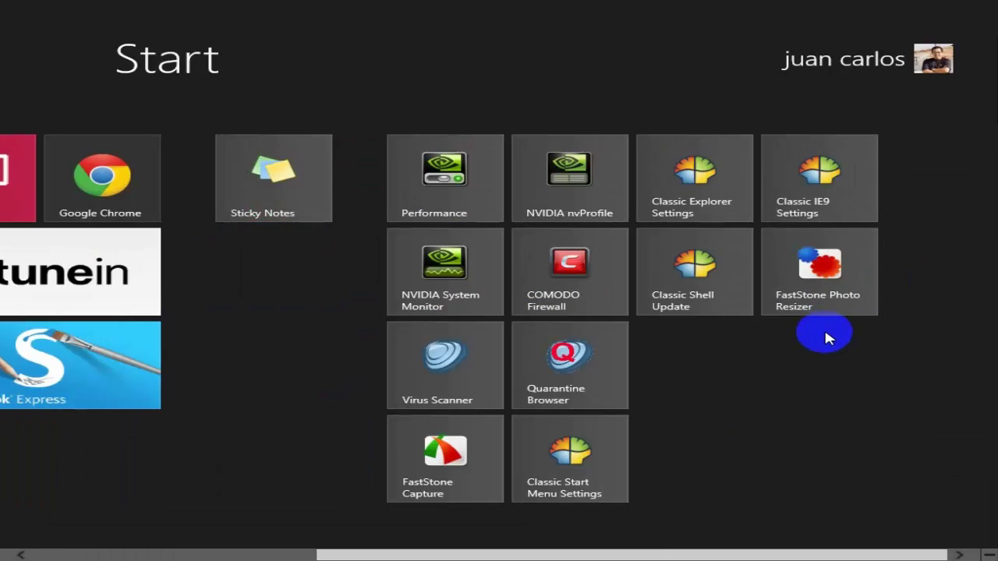
{"action": "left_click", "coordinate": [805, 279]}
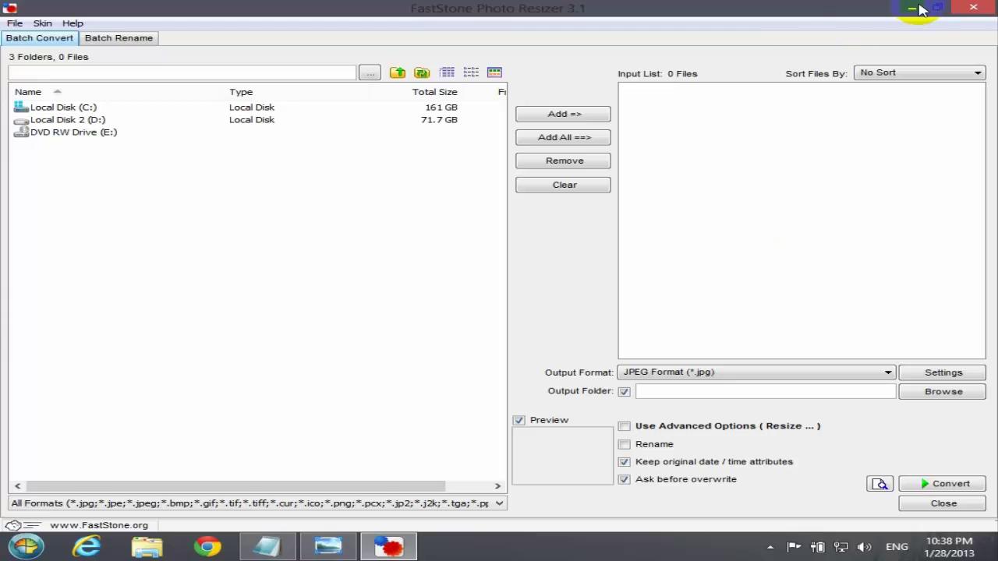
Restore and reposition the window, then set the Desktop as the source folder.
{"action": "left_click", "coordinate": [938, 8]}
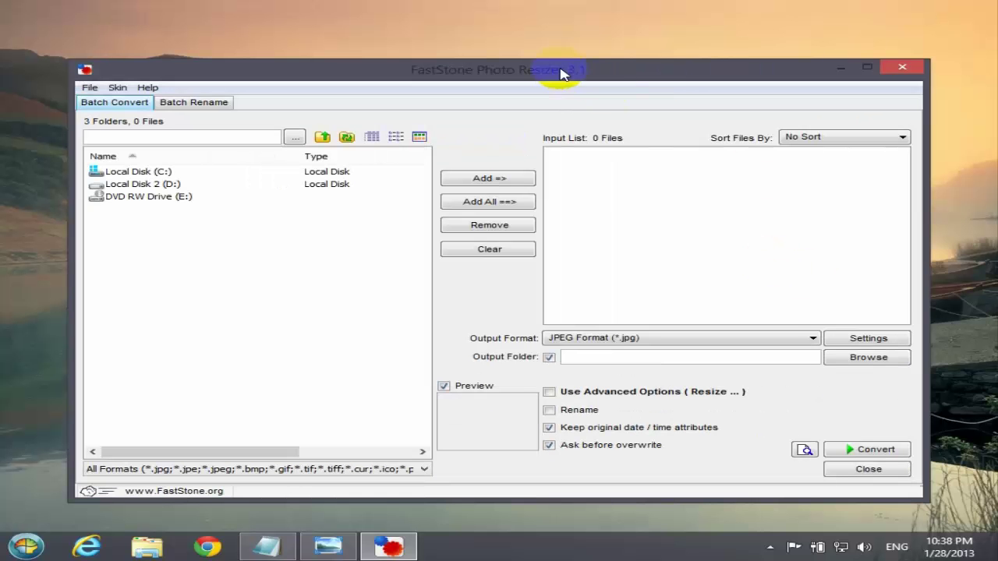
{"action": "left_click_drag", "start_coordinate": [564, 74], "coordinate": [546, 46]}
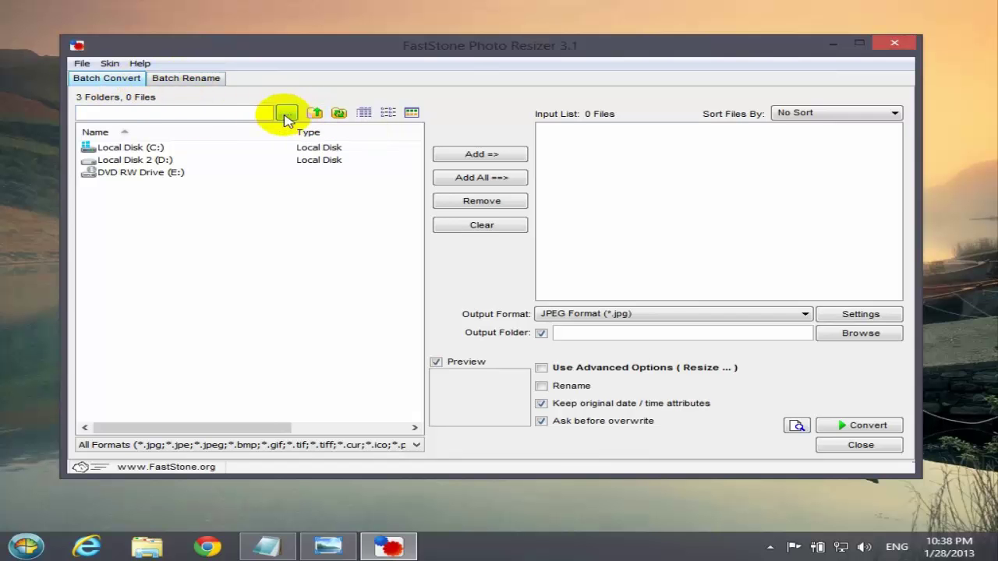
{"action": "left_click", "coordinate": [117, 129]}
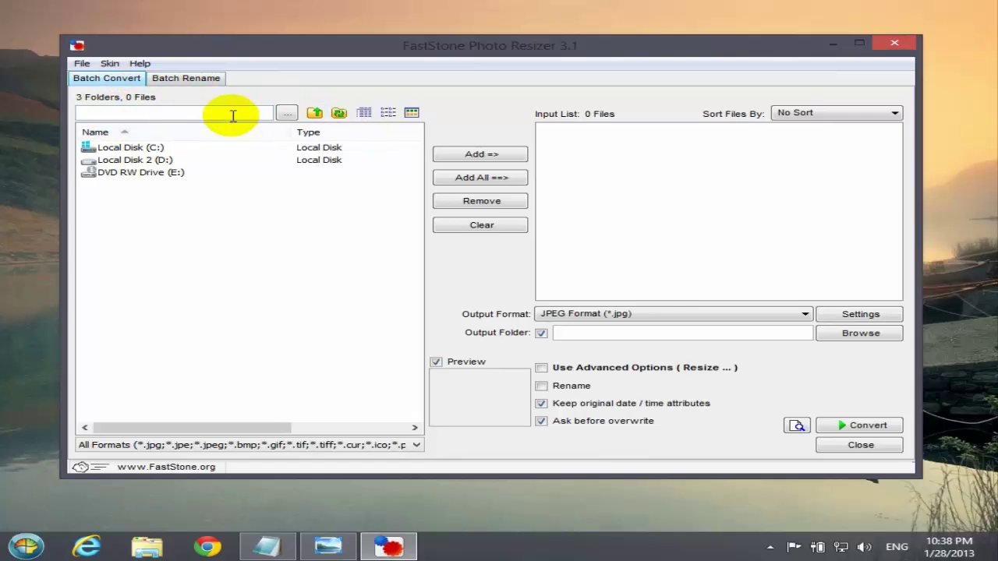
{"action": "left_click", "coordinate": [286, 117]}
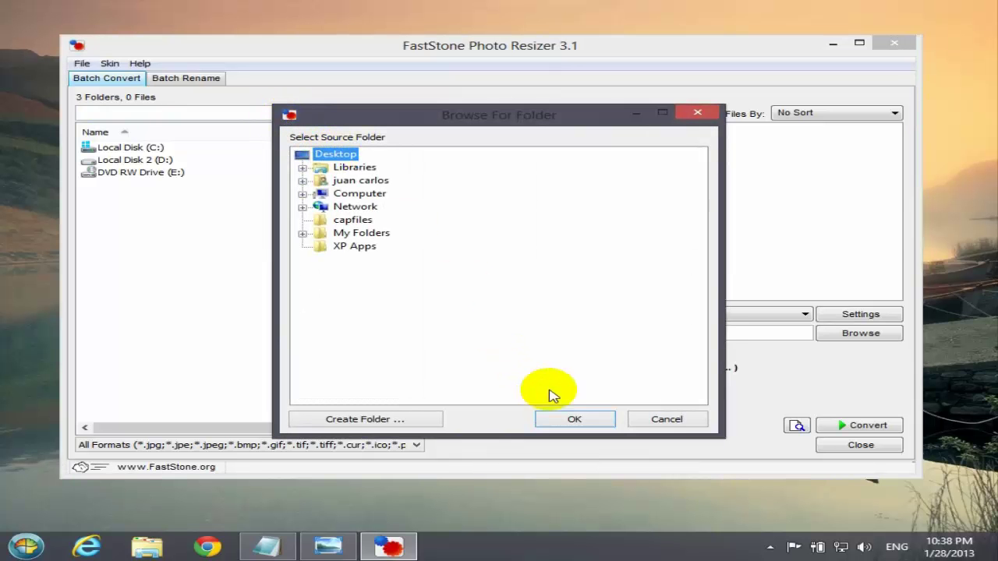
{"action": "left_click", "coordinate": [570, 419]}
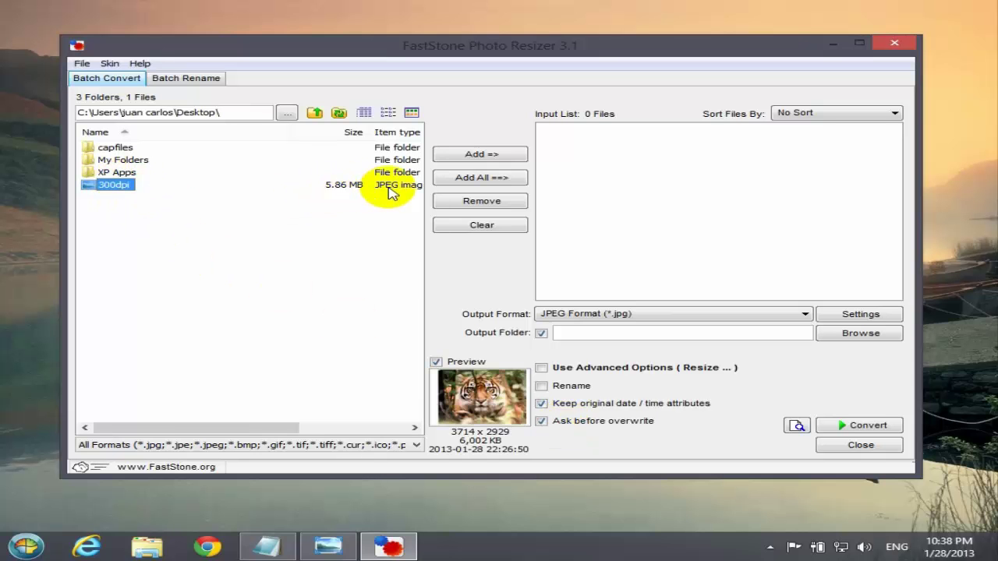
Add 300dpi.jpg to the input list, clear the list, then add it again.
{"action": "left_click", "coordinate": [473, 156]}
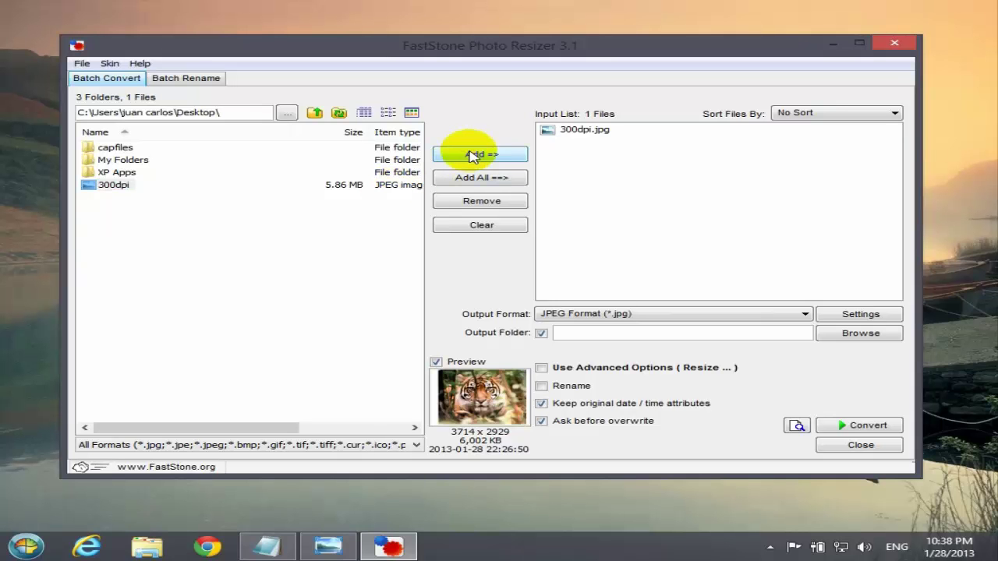
{"action": "left_click", "coordinate": [498, 205]}
{"action": "left_click", "coordinate": [499, 225]}
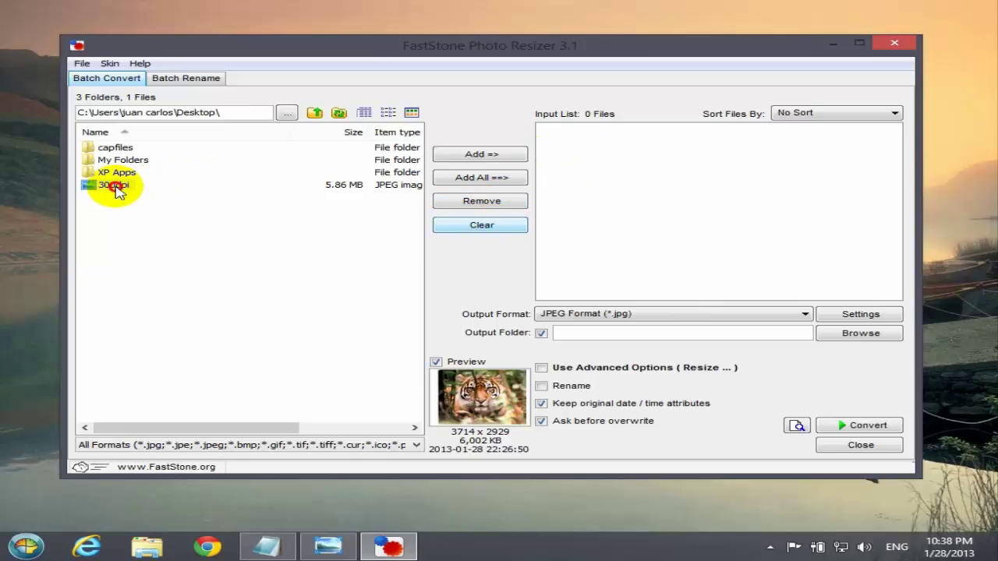
{"action": "left_click", "coordinate": [479, 156]}
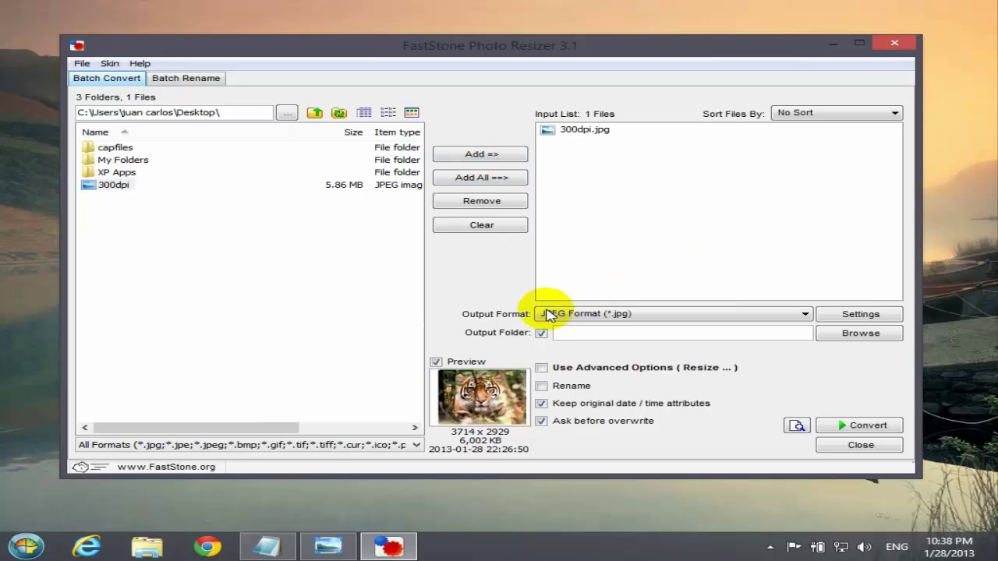
Set JPEG quality to 100, keeping Photometric at (No Change) and color subsampling at High.
{"action": "left_click", "coordinate": [872, 316]}
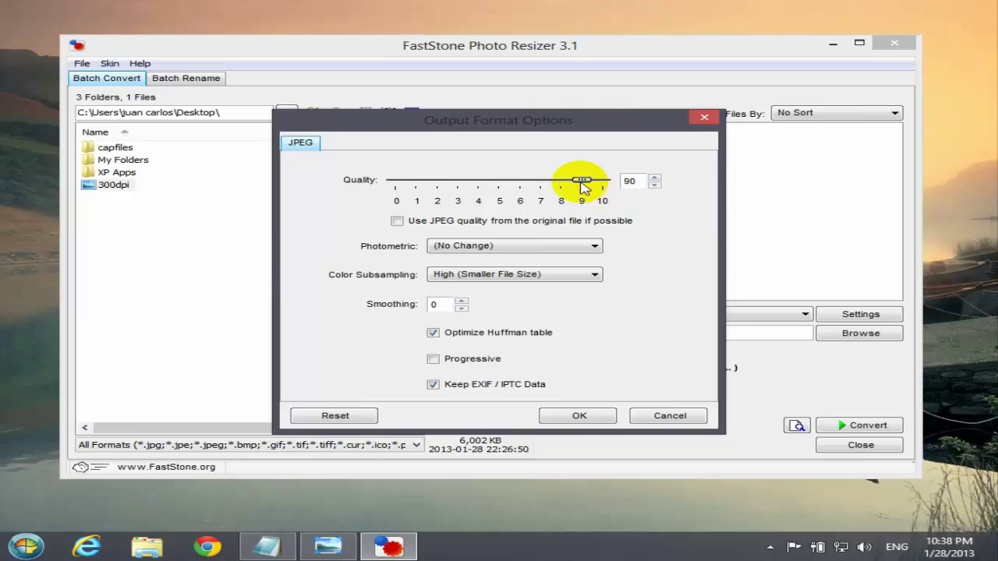
{"action": "left_click_drag", "start_coordinate": [584, 187], "coordinate": [605, 187]}
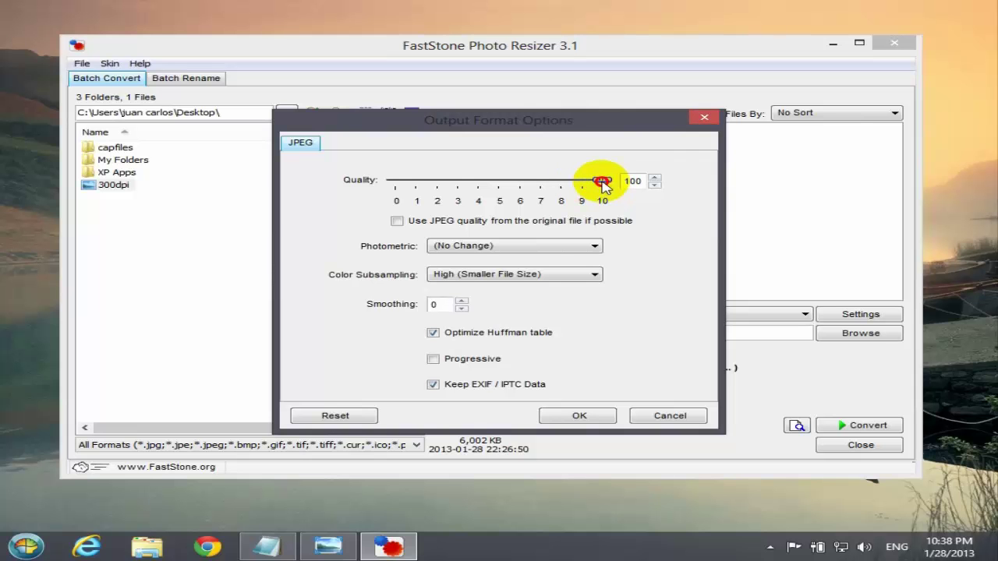
{"action": "left_click", "coordinate": [435, 247]}
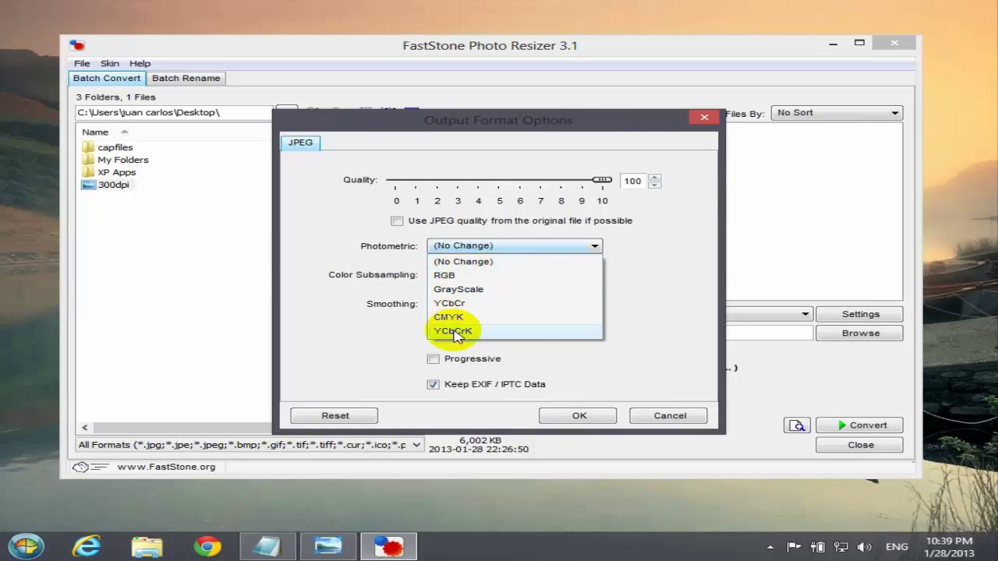
{"action": "left_click", "coordinate": [457, 248]}
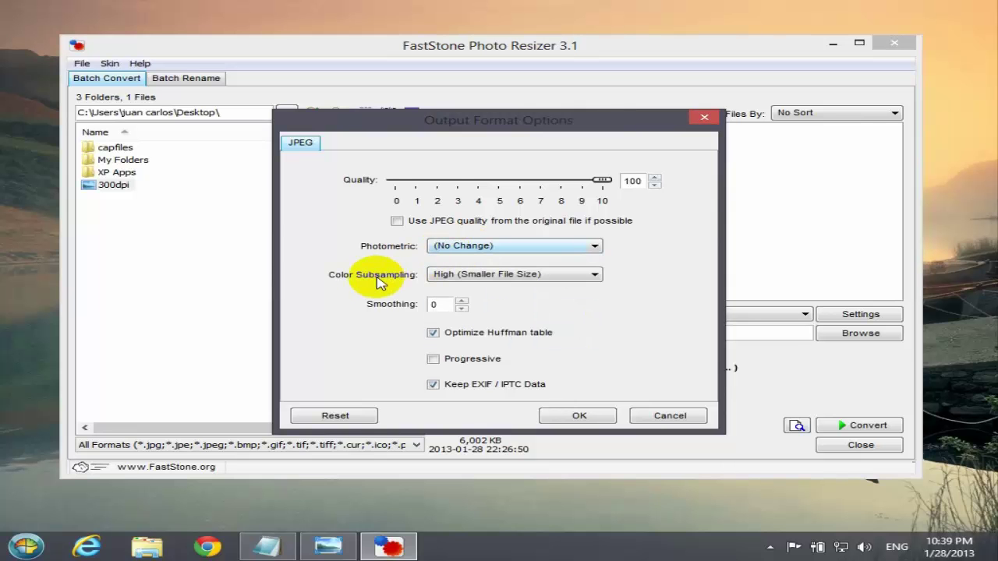
{"action": "left_click", "coordinate": [535, 281]}
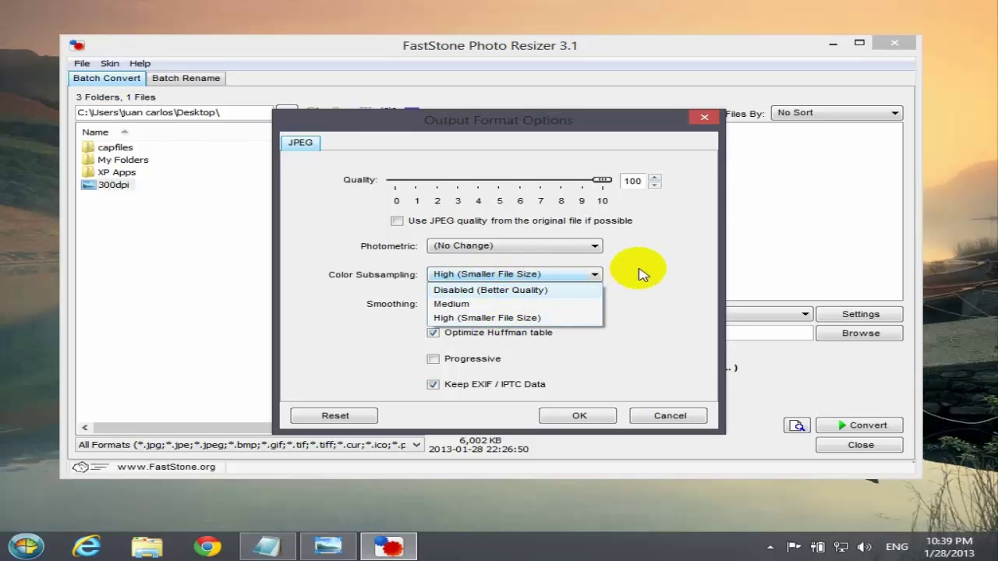
{"action": "left_click", "coordinate": [506, 275]}
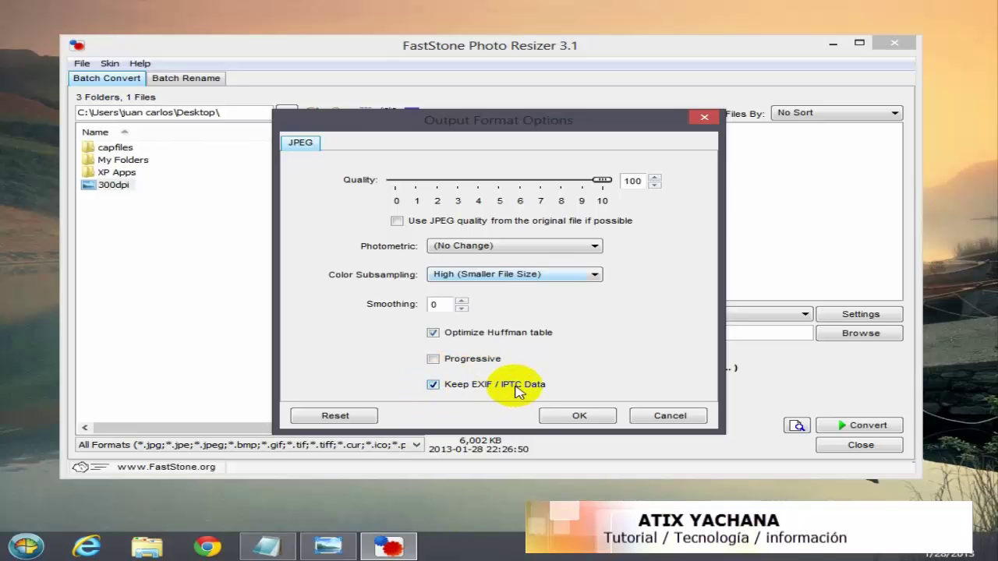
Confirm the JPEG options, set Desktop as the output folder, and enable Use Advanced Options.
{"action": "left_click", "coordinate": [581, 417]}
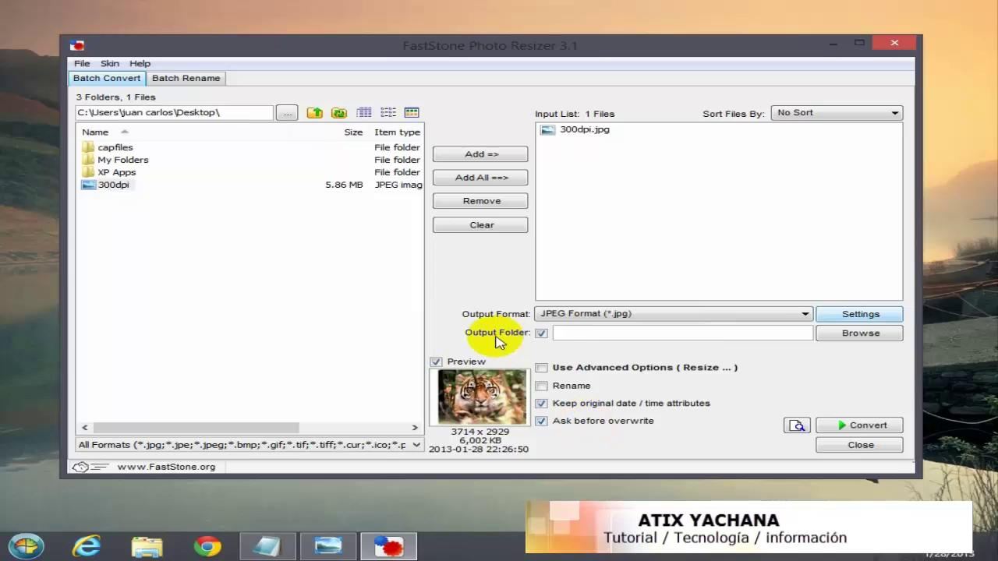
{"action": "left_click", "coordinate": [862, 335]}
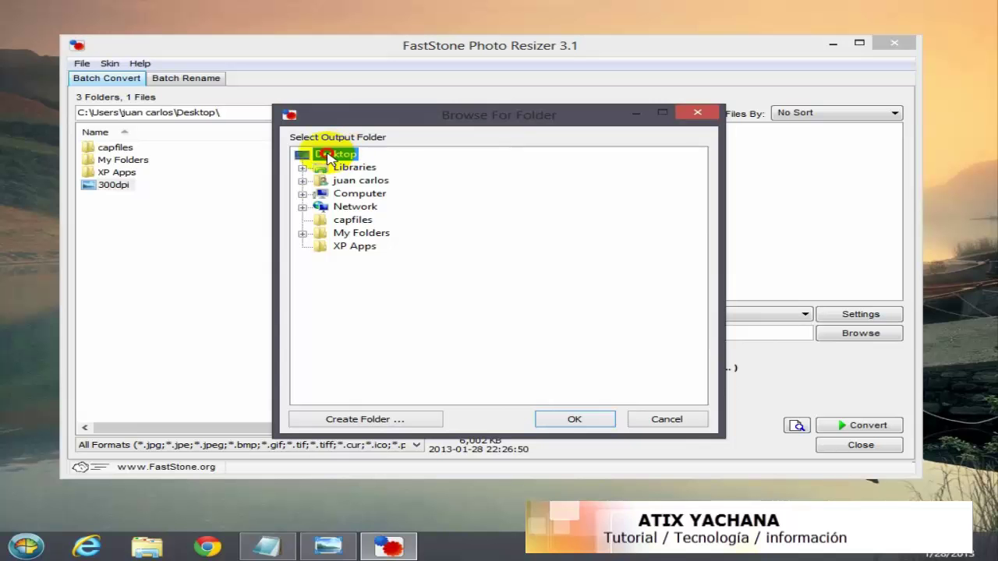
{"action": "left_click", "coordinate": [570, 420]}
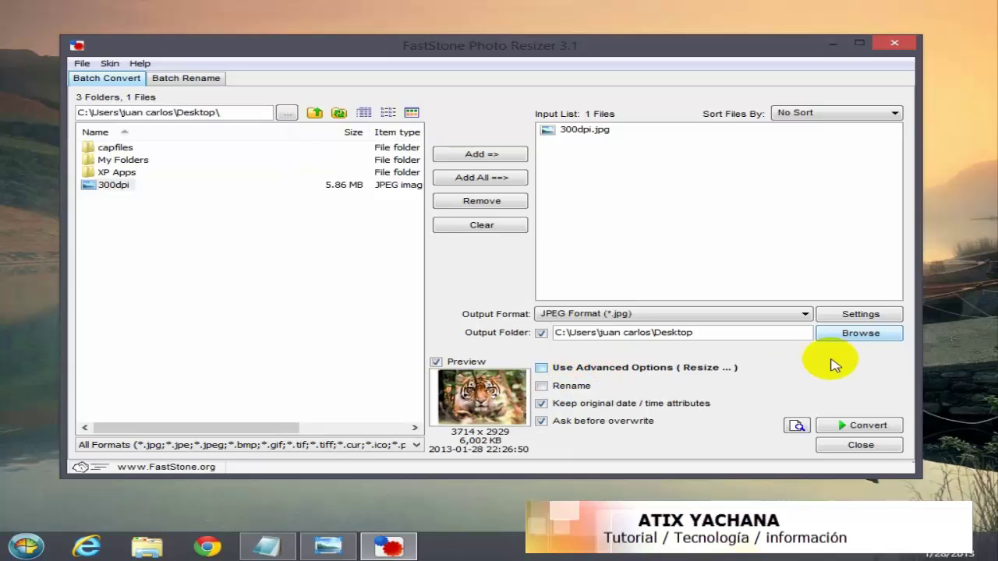
{"action": "left_click", "coordinate": [543, 368]}
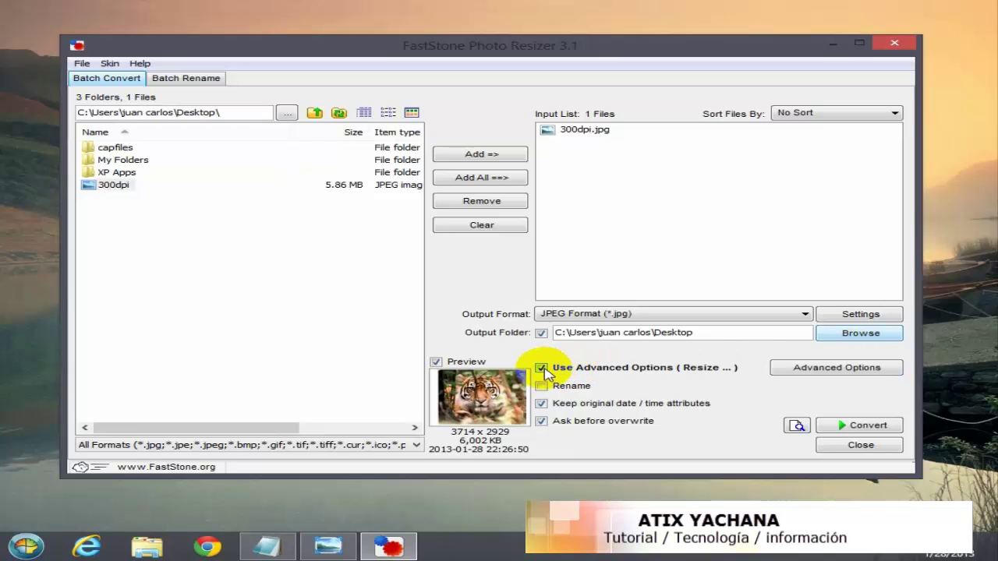
Open Advanced Options and browse the Rotate, Canvas, Adjustments, DPI, Text and Watermark tabs.
{"action": "left_click", "coordinate": [832, 375]}
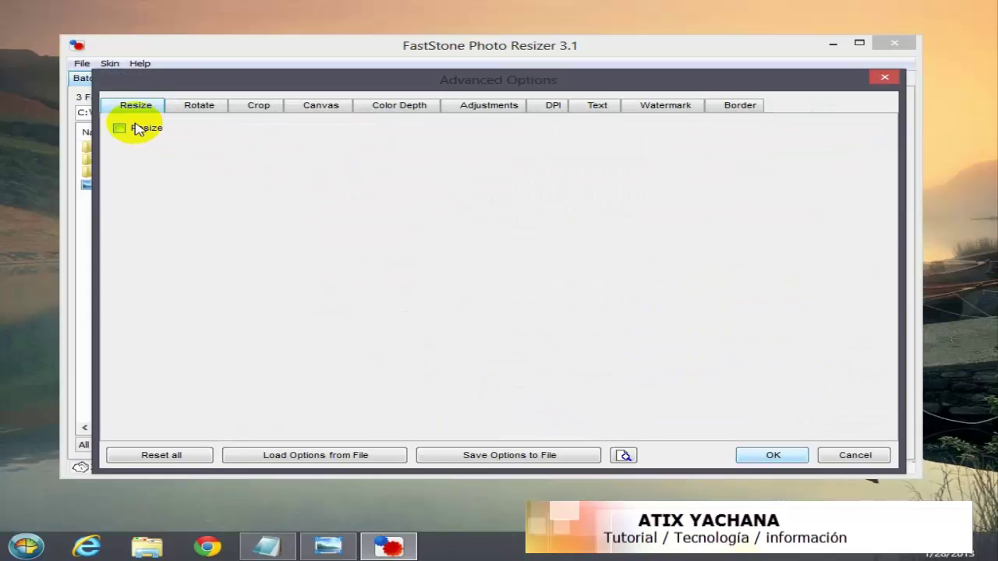
{"action": "left_click", "coordinate": [189, 112]}
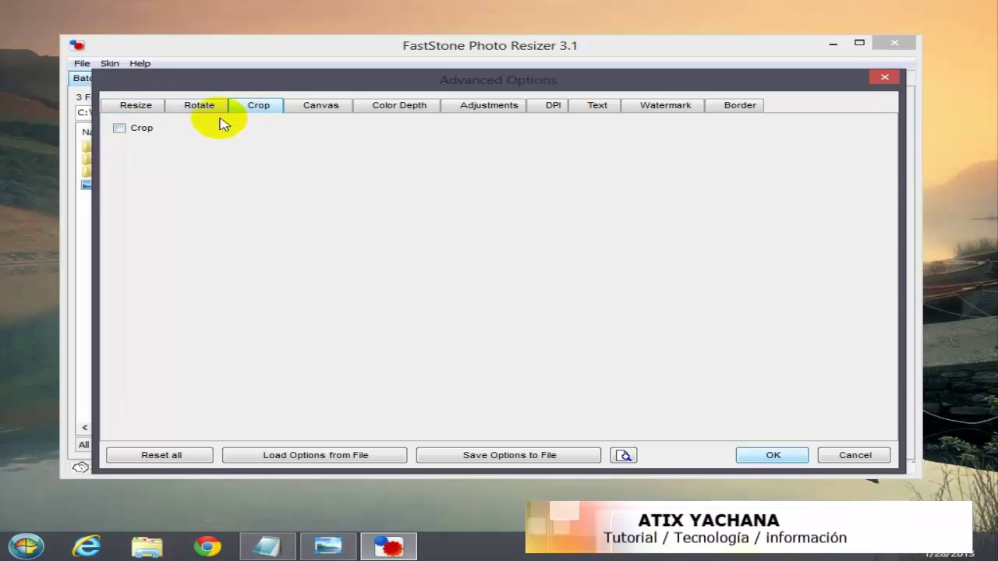
{"action": "left_click", "coordinate": [318, 108]}
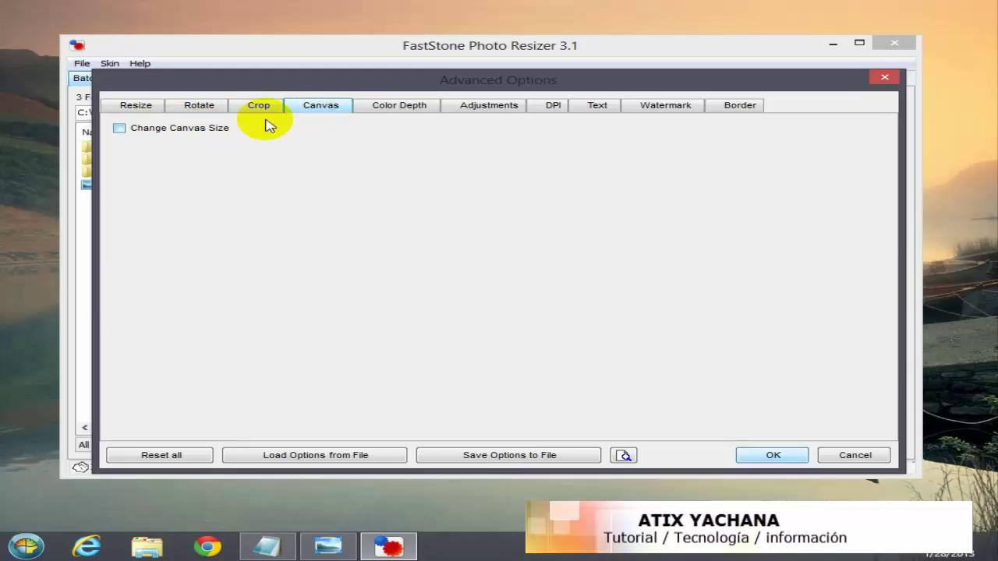
{"action": "left_click", "coordinate": [476, 106]}
{"action": "left_click", "coordinate": [552, 106]}
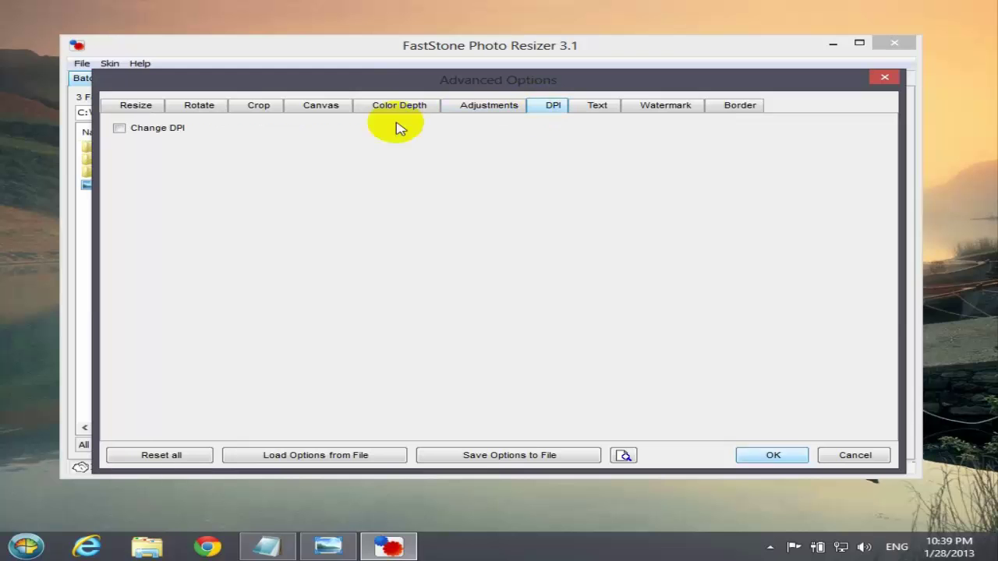
{"action": "left_click", "coordinate": [599, 109]}
{"action": "left_click", "coordinate": [647, 109]}
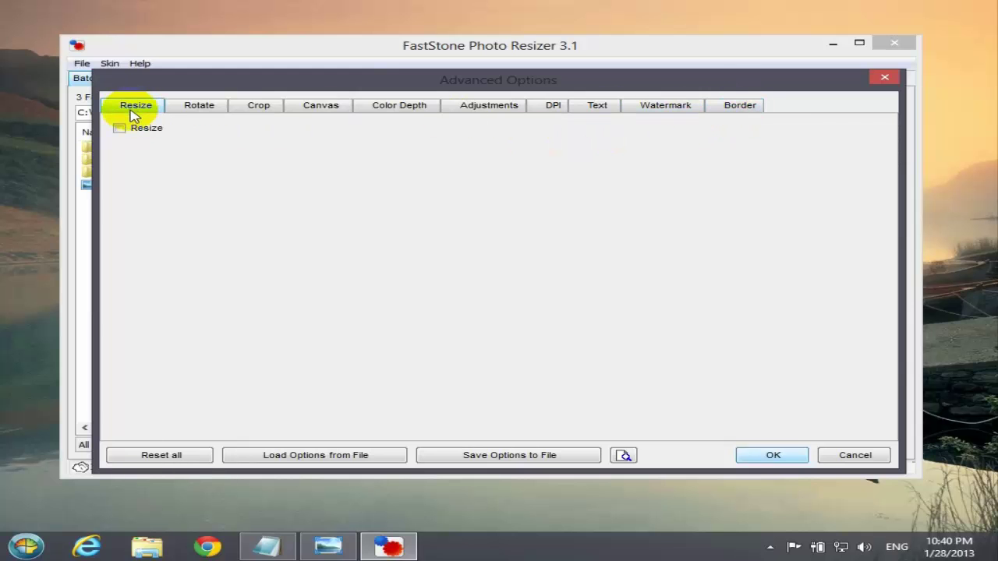
Enable resizing based on one side, with the width set to 600 pixels.
{"action": "left_click", "coordinate": [119, 129]}
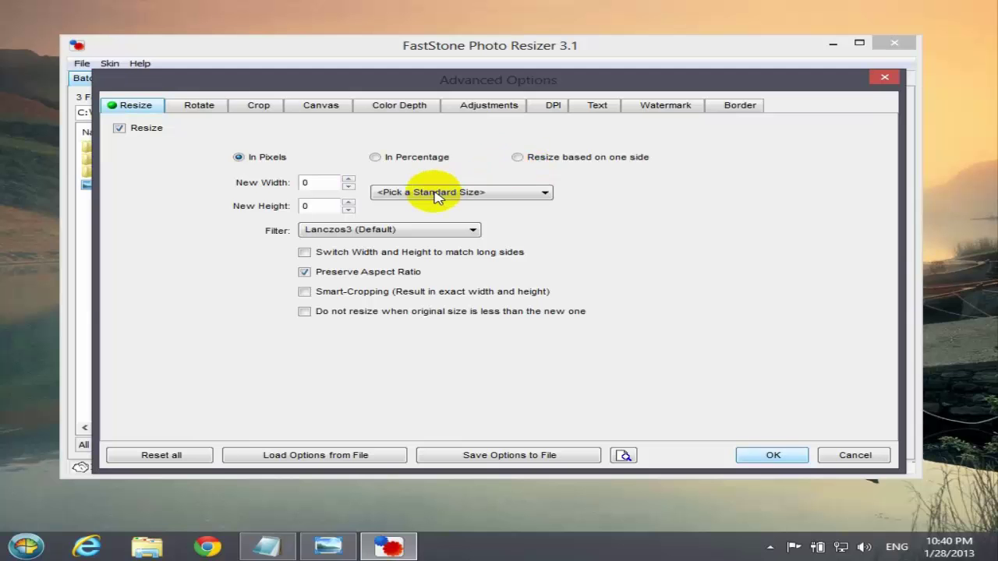
{"action": "left_click", "coordinate": [519, 158]}
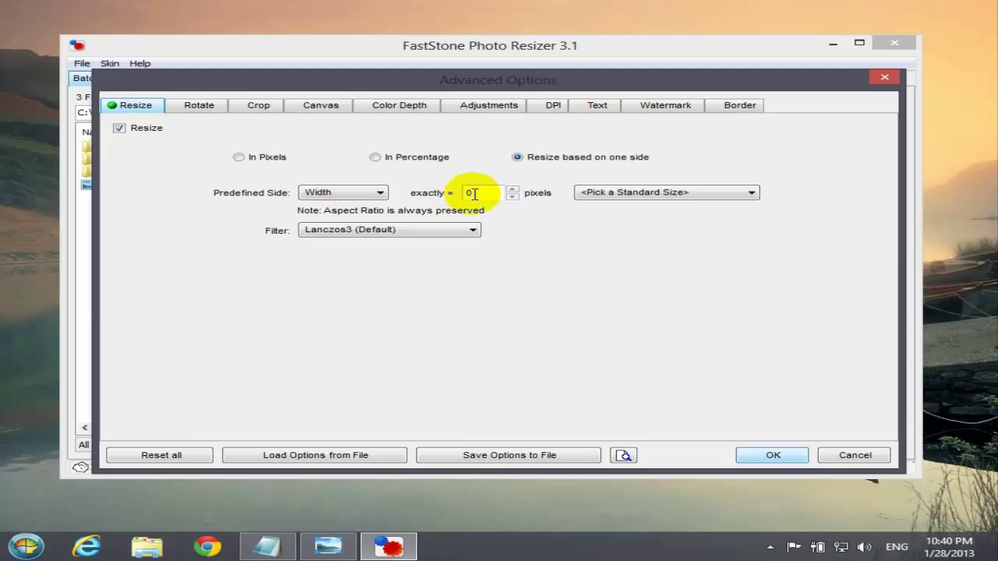
{"action": "left_click", "coordinate": [655, 195]}
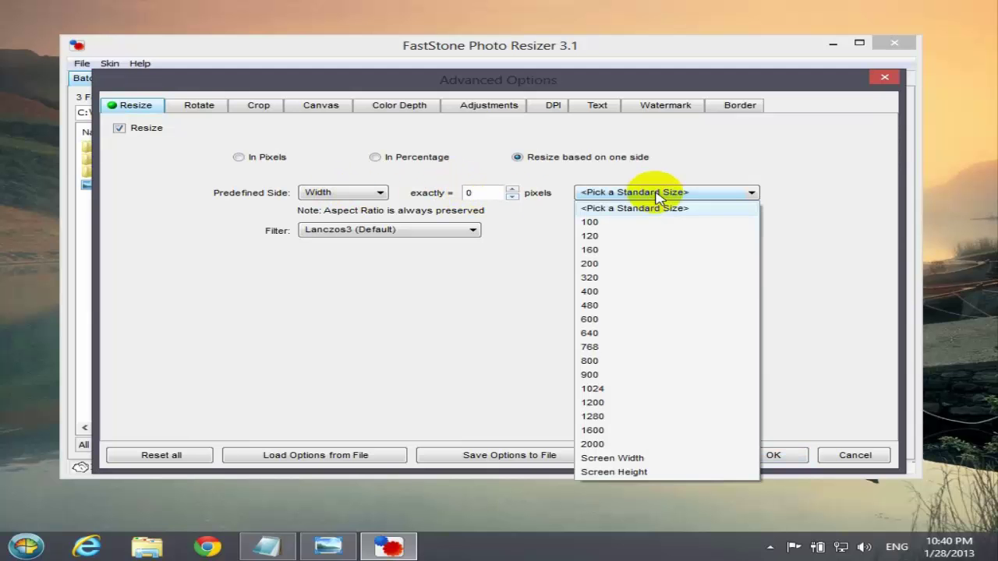
{"action": "left_click", "coordinate": [590, 319]}
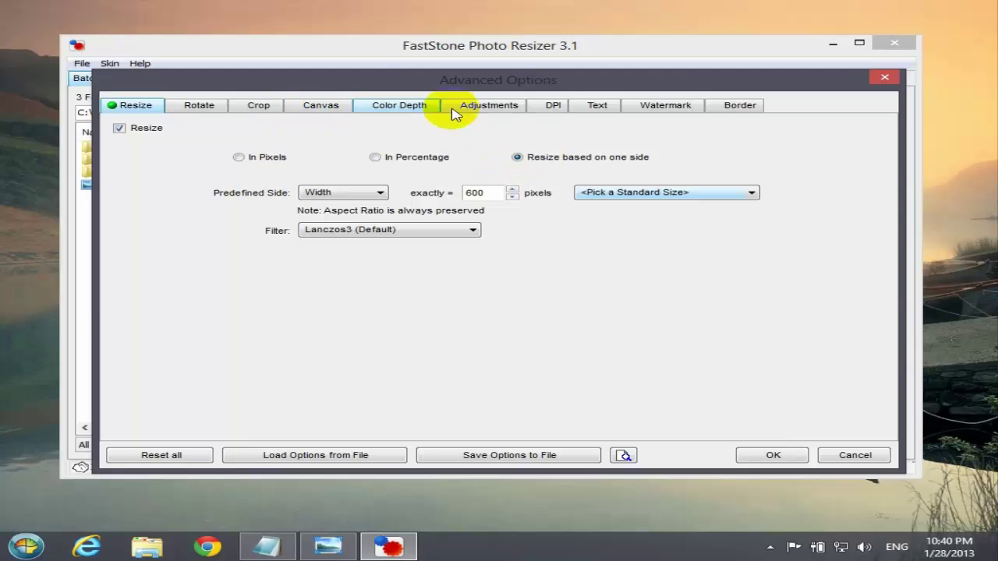
Change the output DPI to 96 x 96 and confirm the Advanced Options.
{"action": "left_click", "coordinate": [549, 108]}
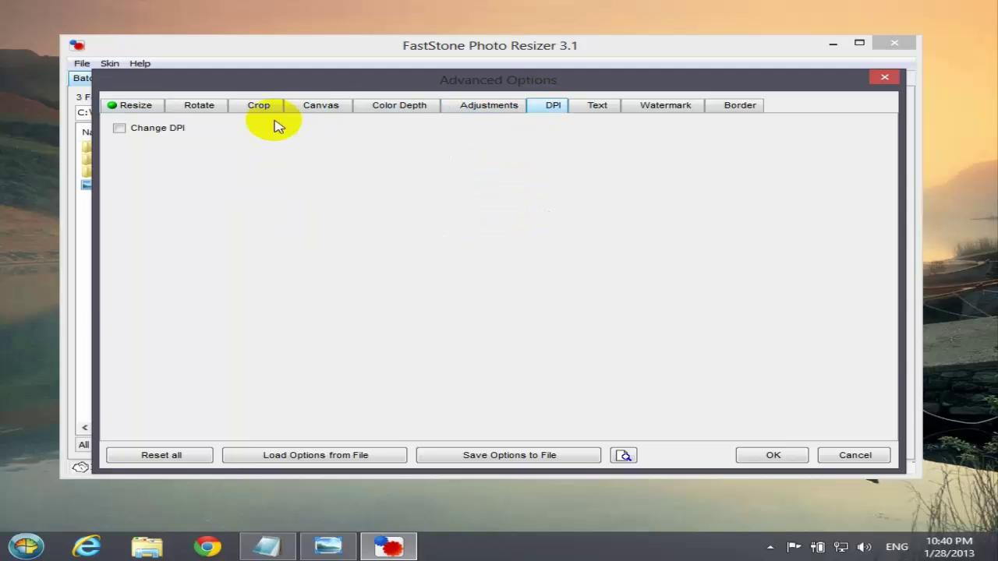
{"action": "left_click", "coordinate": [167, 130]}
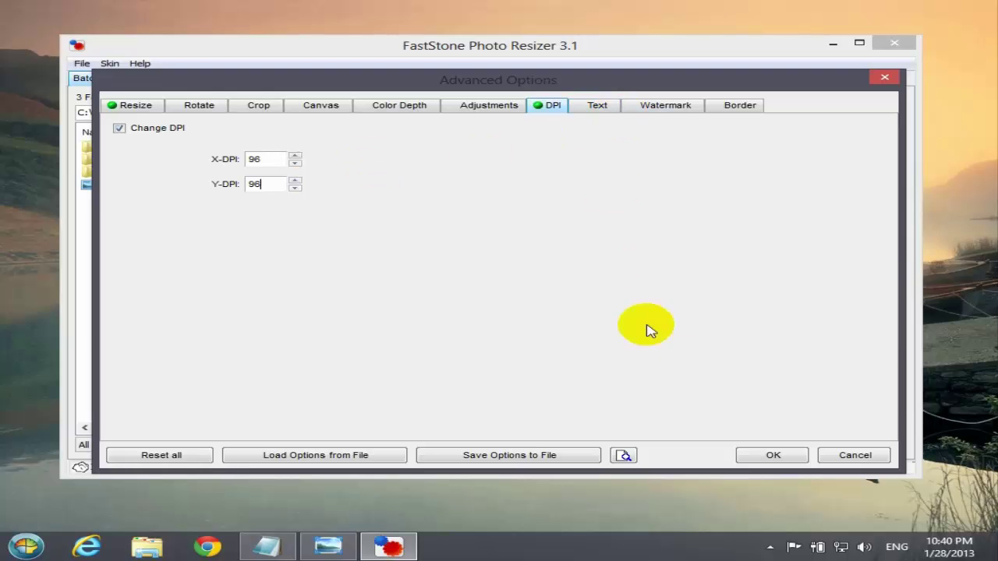
{"action": "left_click", "coordinate": [768, 456]}
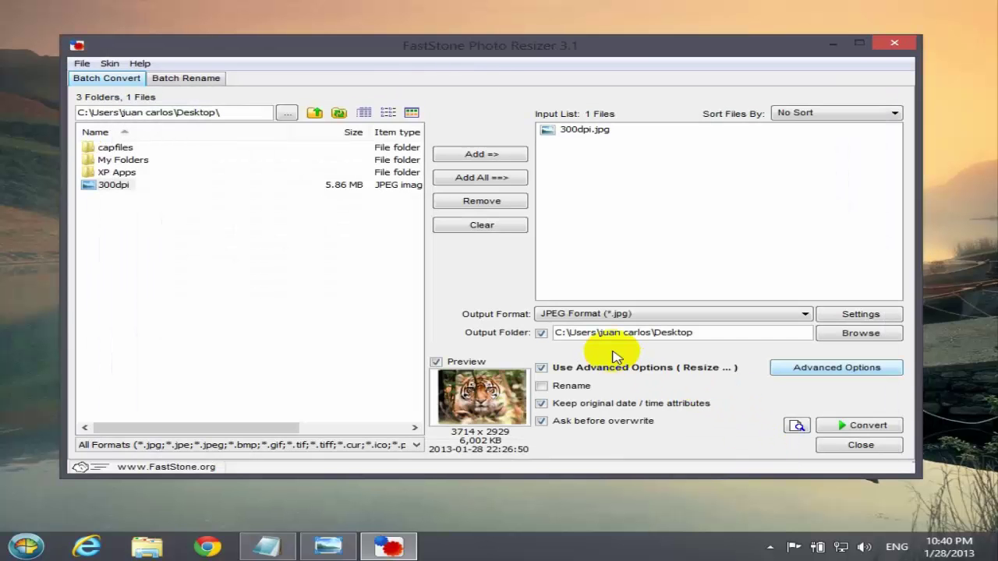
Enable renaming and change the name pattern from image##### to 96dpi#####.
{"action": "left_click", "coordinate": [543, 386]}
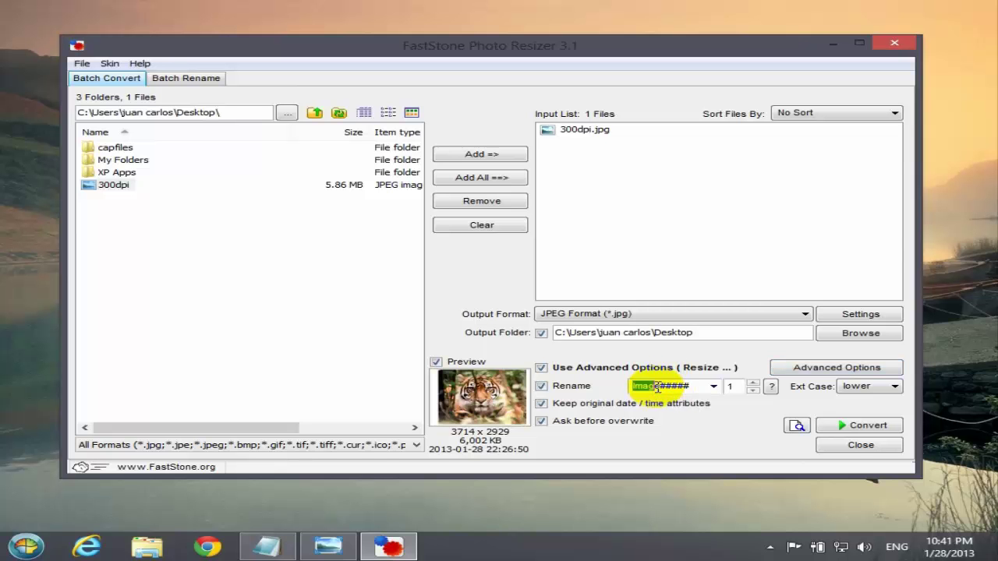
{"action": "left_click_drag", "start_coordinate": [657, 387], "coordinate": [620, 386]}
{"action": "left_click", "coordinate": [662, 387]}
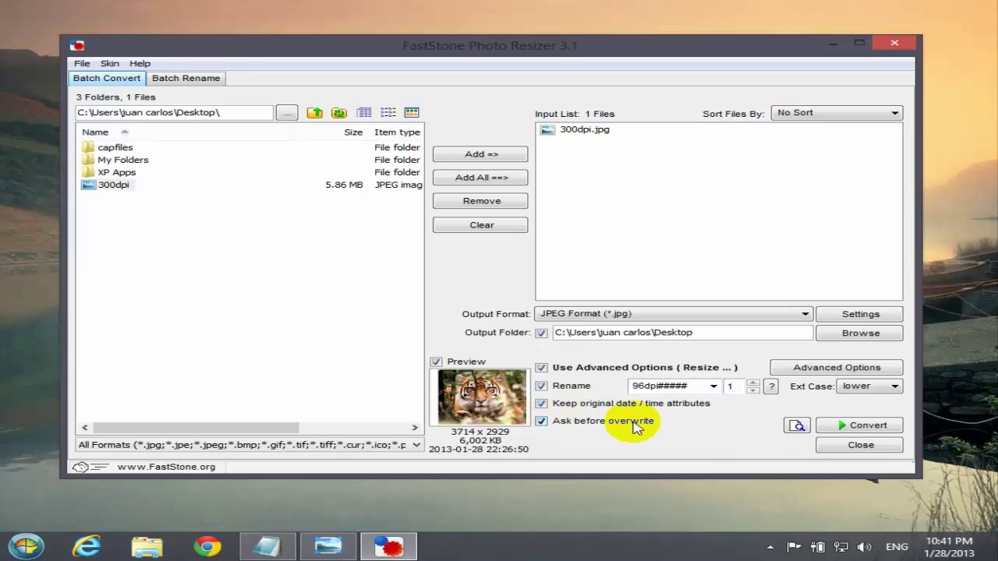
Convert the tiger photo into 96dpi00001 (about 257 KB) and close the results.
{"action": "left_click", "coordinate": [864, 431]}
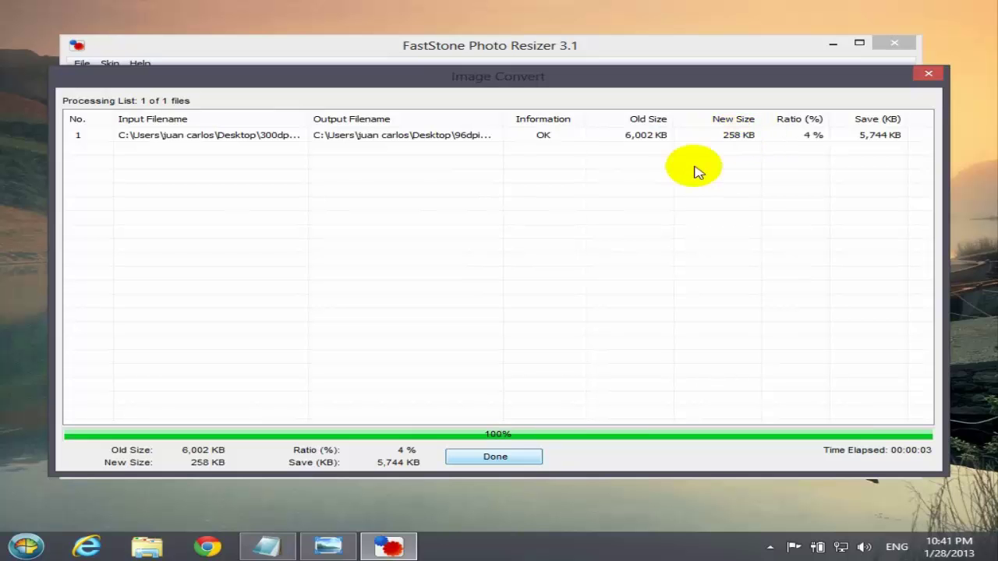
{"action": "left_click", "coordinate": [501, 460]}
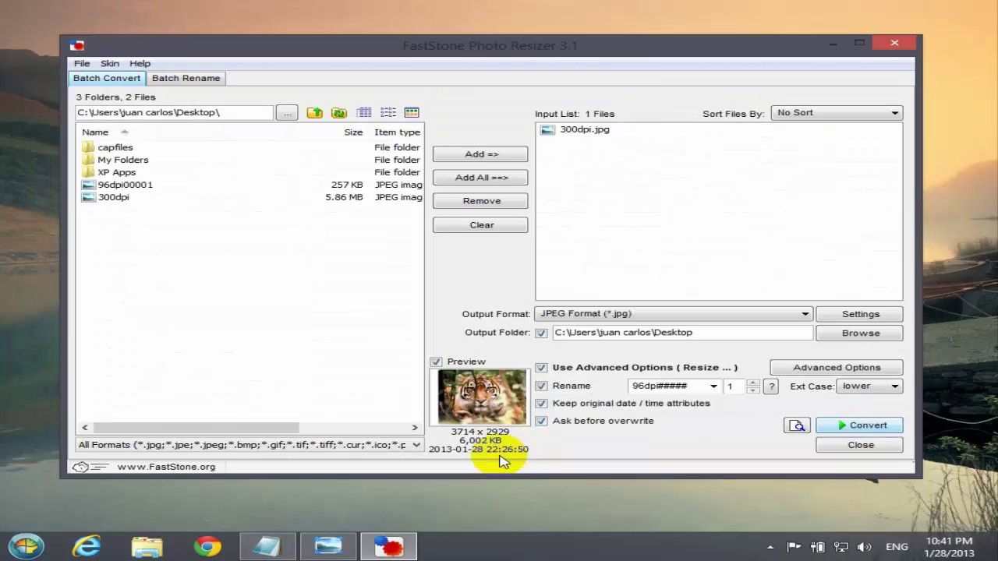
Close the resizer, then list Desktop files newest first in File Explorer and select the 300dpi original.
{"action": "left_click", "coordinate": [850, 446]}
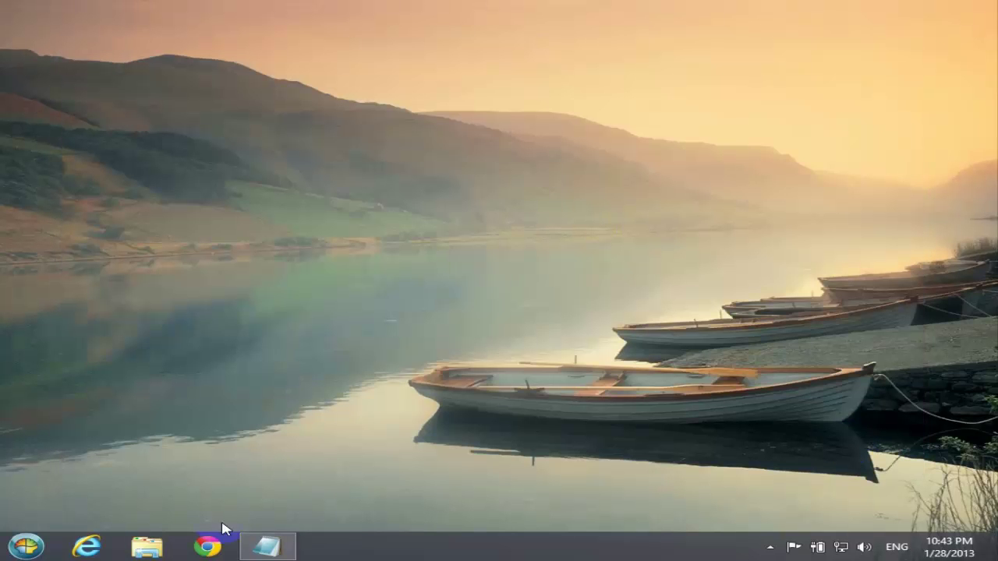
{"action": "left_click", "coordinate": [151, 549]}
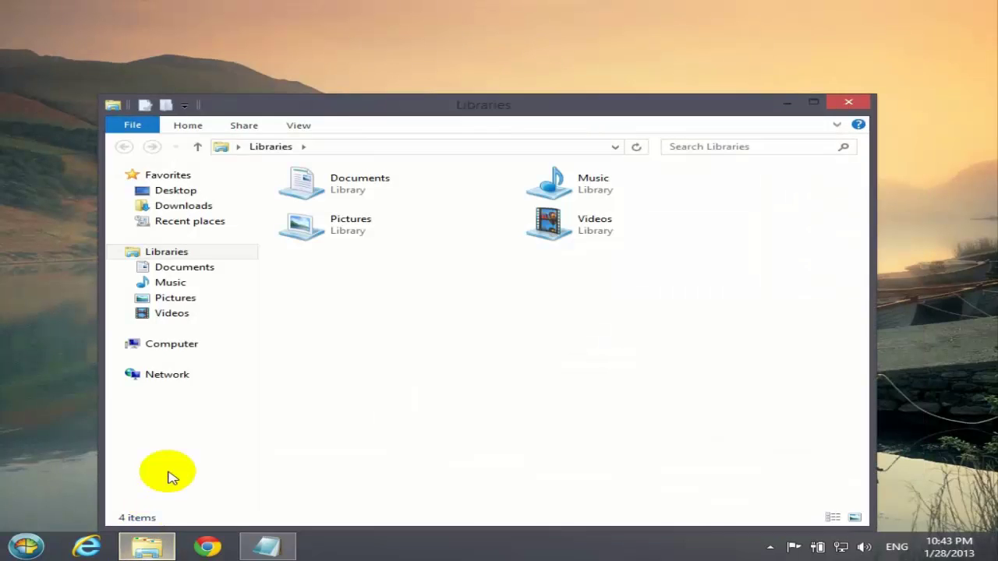
{"action": "left_click", "coordinate": [178, 193]}
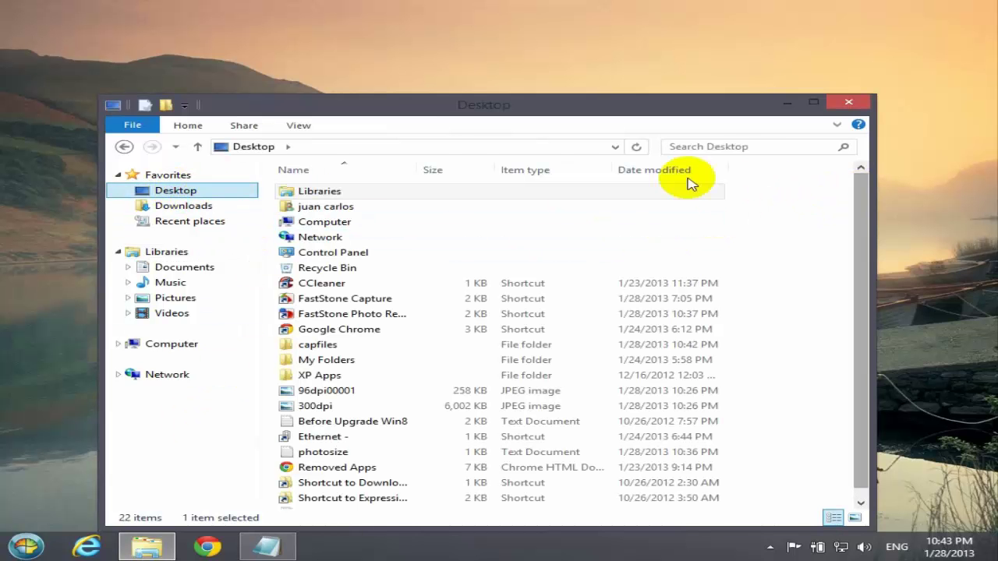
{"action": "left_click", "coordinate": [654, 173]}
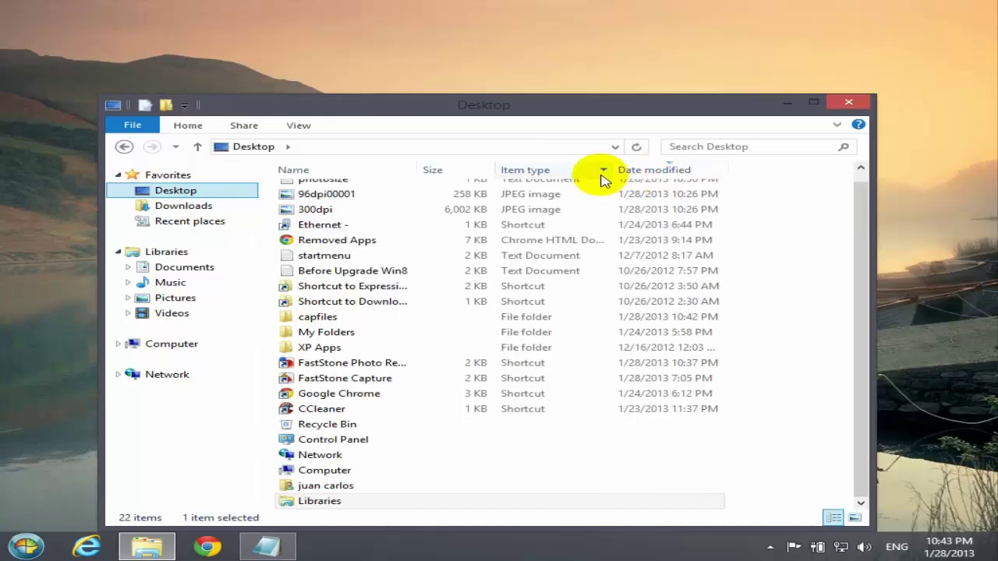
{"action": "left_click", "coordinate": [861, 257]}
{"action": "left_click_drag", "start_coordinate": [861, 257], "coordinate": [858, 207]}
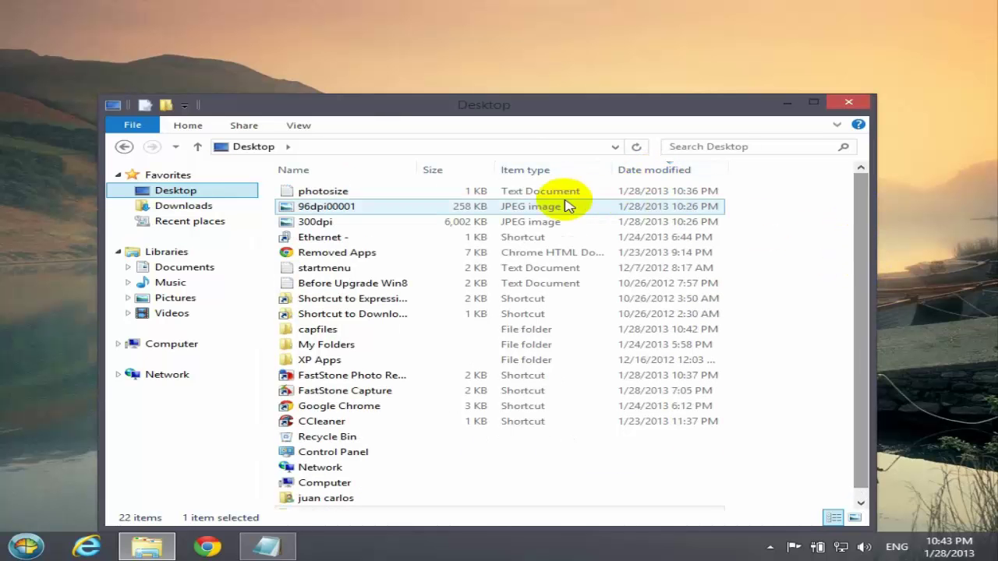
{"action": "left_click", "coordinate": [312, 223]}
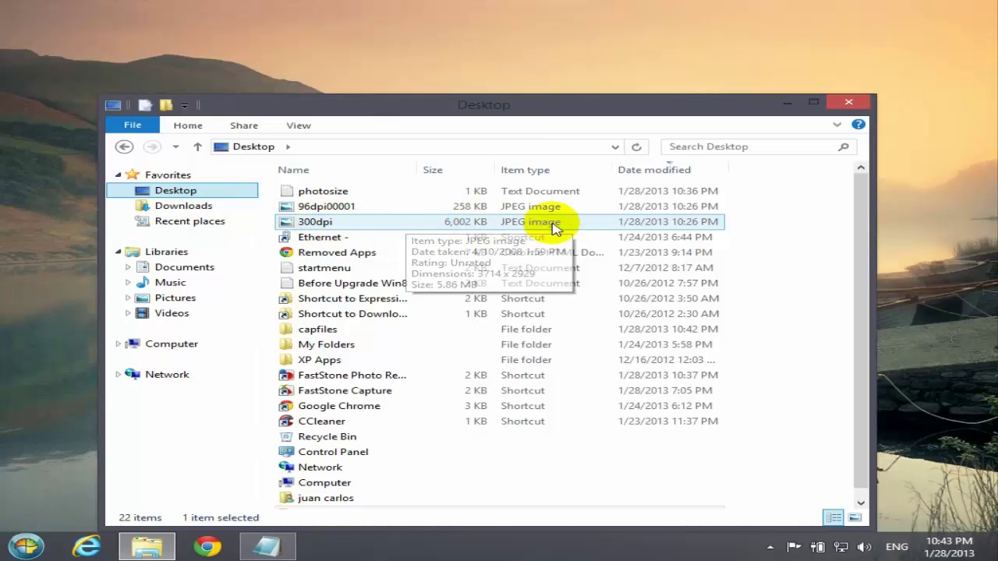
View 96dpi00001 in Windows Photo Viewer and compare it with the 300dpi original.
{"action": "double_click", "coordinate": [336, 206]}
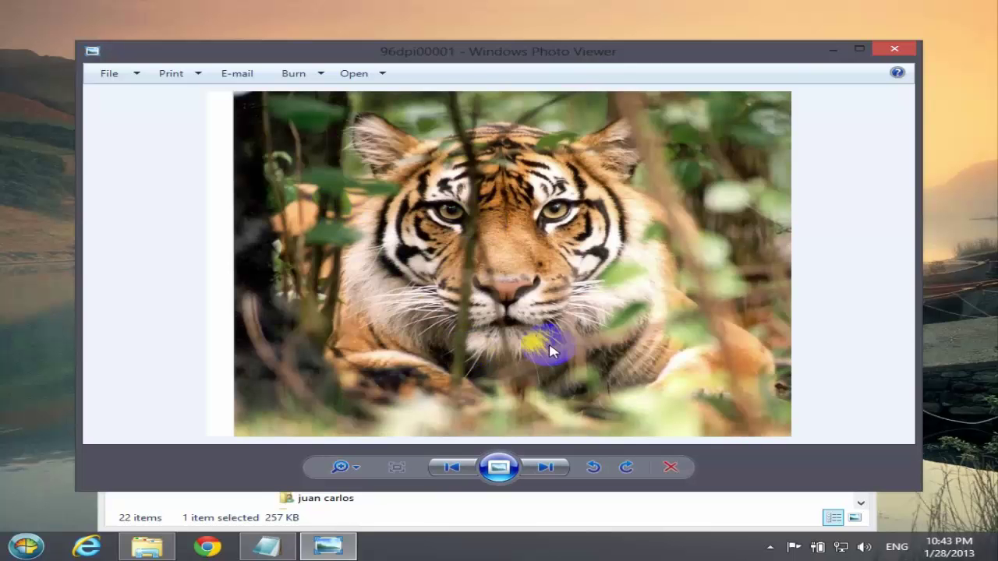
{"action": "left_click", "coordinate": [544, 470]}
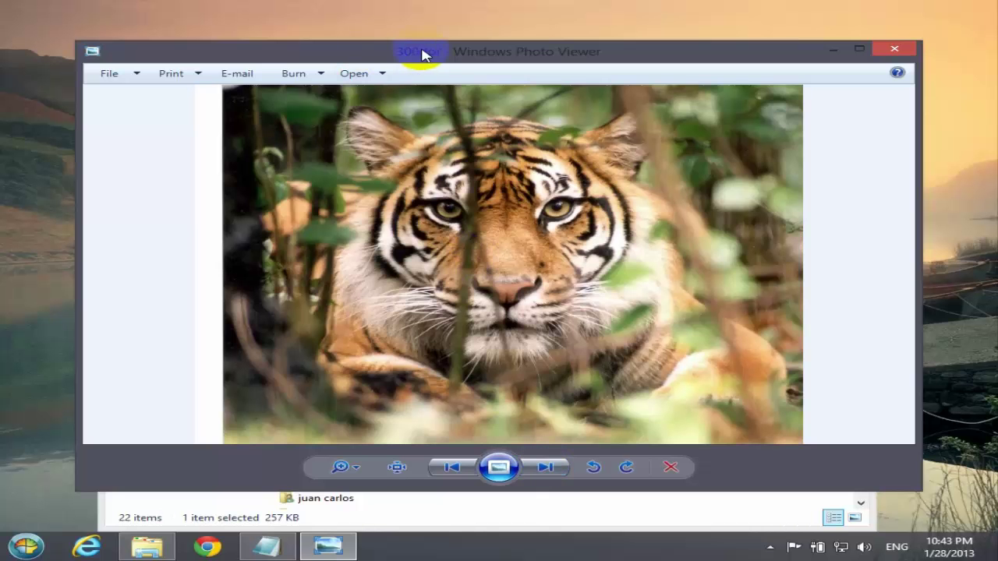
{"action": "left_click", "coordinate": [454, 466]}
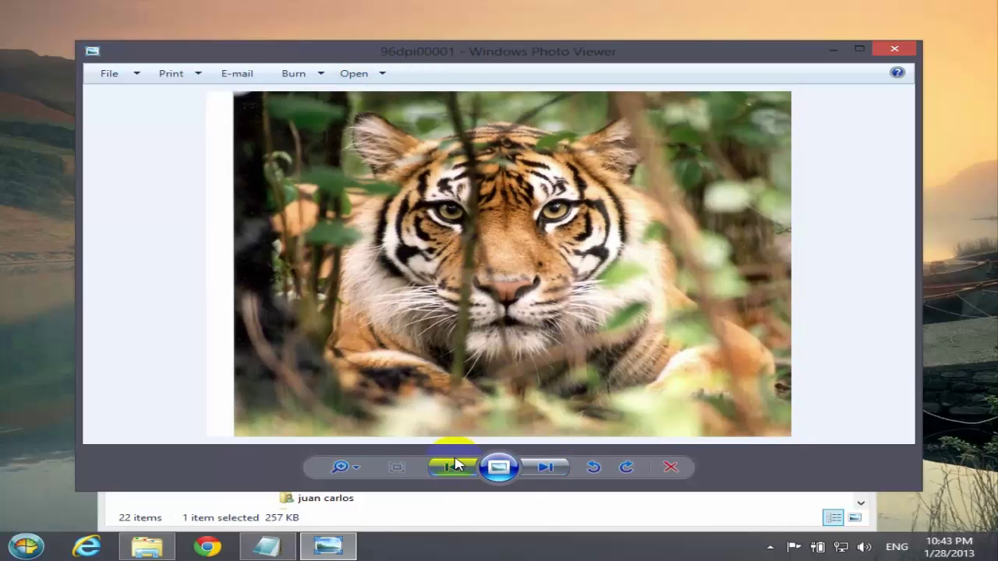
Check the image properties, confirming 600 x 473 pixels at 96 dpi.
{"action": "right_click", "coordinate": [521, 243]}
{"action": "left_click", "coordinate": [605, 386]}
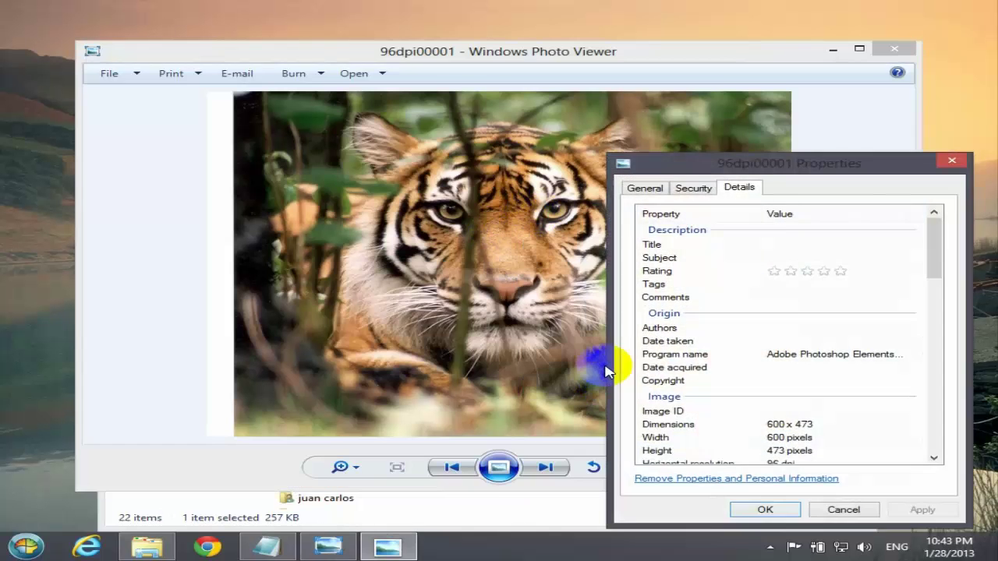
{"action": "left_click_drag", "start_coordinate": [714, 185], "coordinate": [344, 96]}
{"action": "left_click", "coordinate": [541, 167]}
{"action": "scroll", "coordinate": [557, 181], "scroll_direction": "down", "scroll_amount": 3}
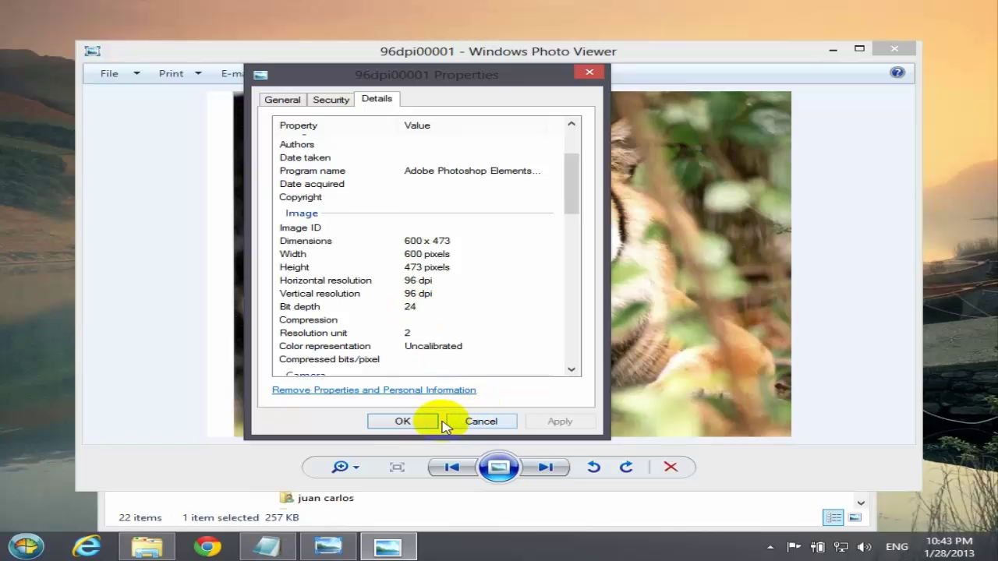
{"action": "left_click", "coordinate": [414, 422]}
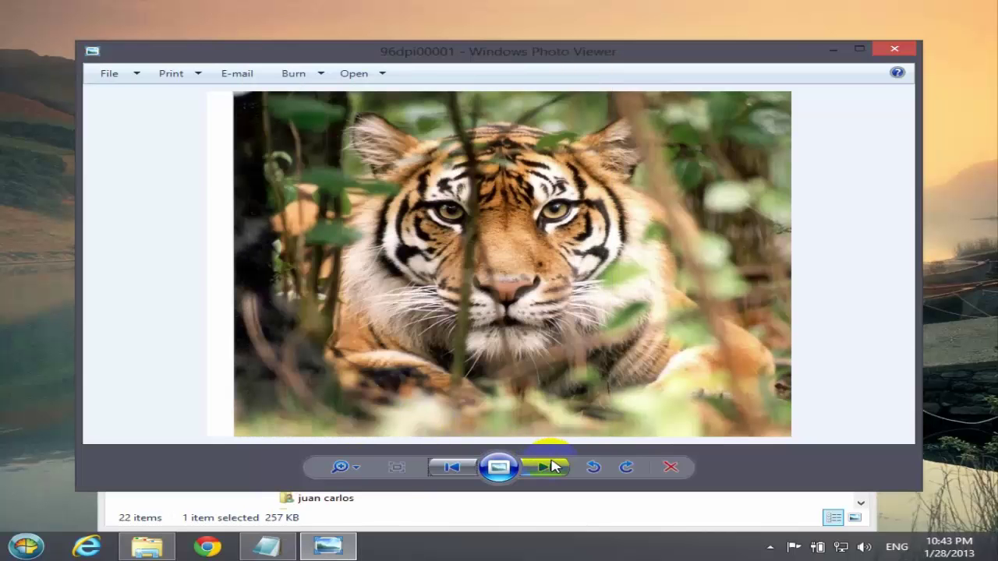
Close Windows Photo Viewer and the File Explorer Desktop window.
{"action": "left_click", "coordinate": [891, 51]}
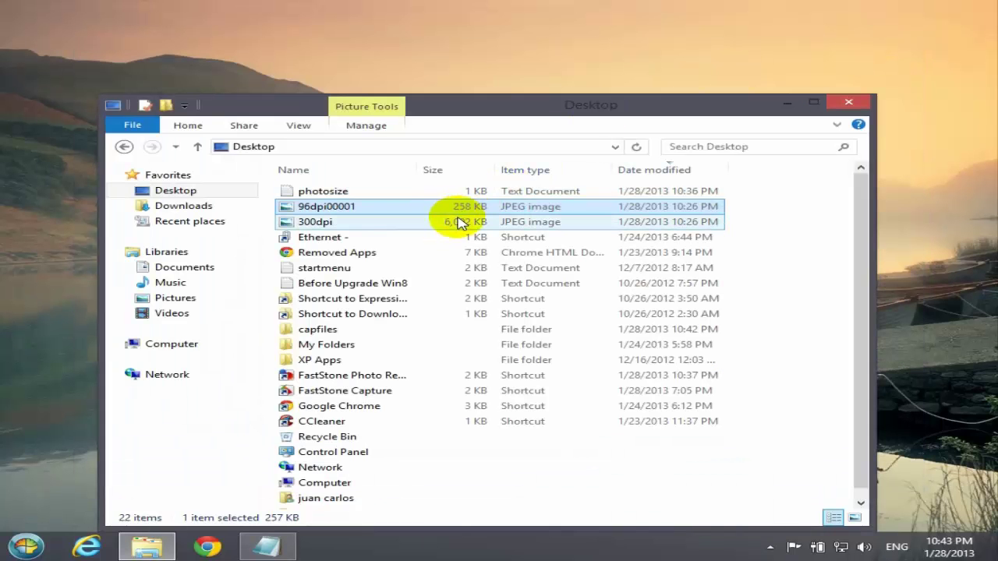
{"action": "left_click", "coordinate": [847, 104]}
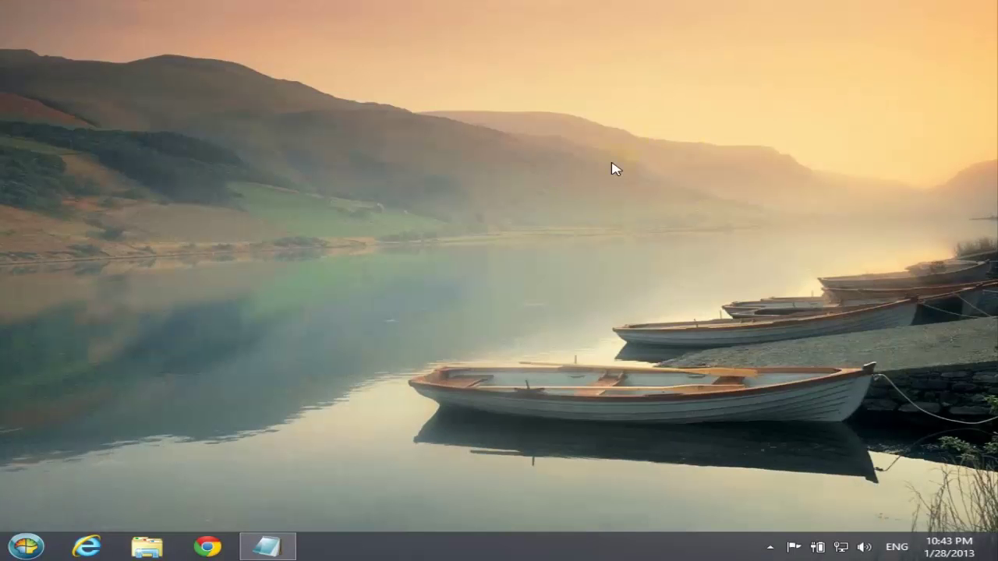